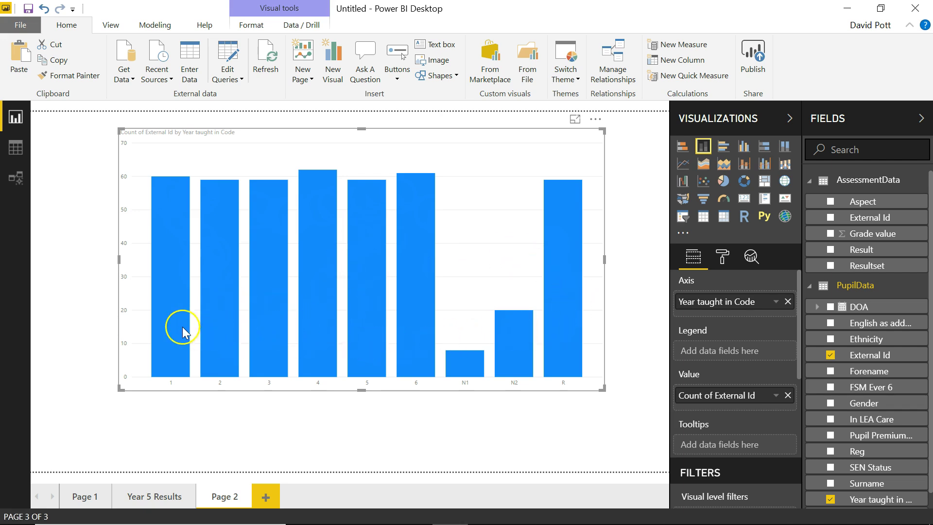
Open the Power Query Editor full-screen on PupilData and select the Year taught in Code column
mouse_move(183, 327)
left_click(23, 501)
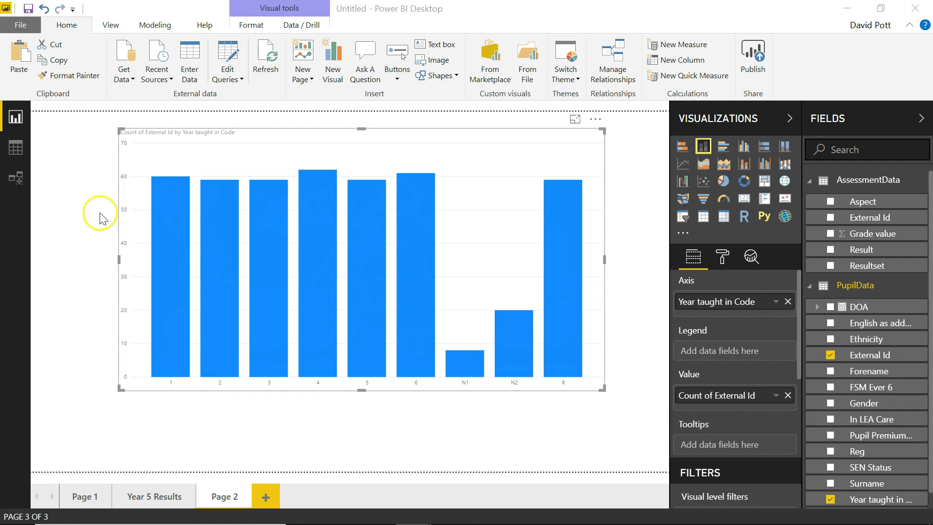
left_click(230, 54)
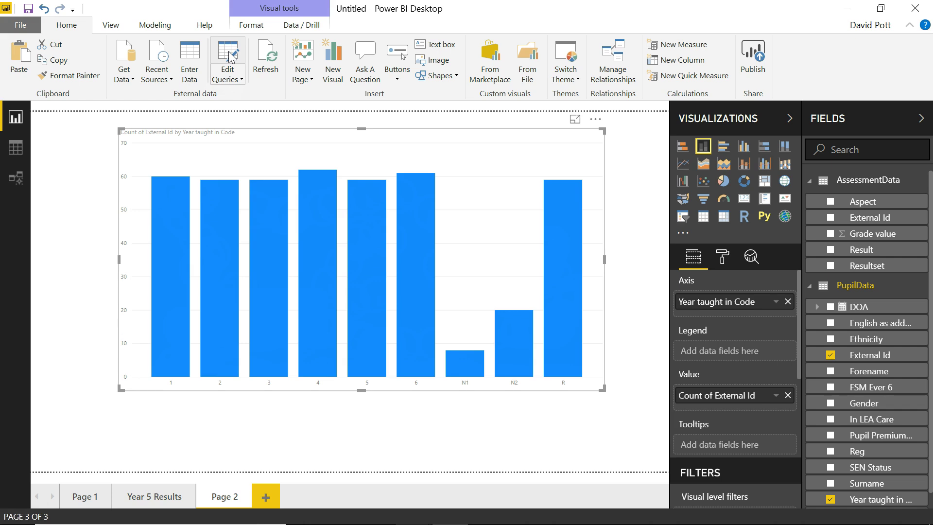
left_click(230, 54)
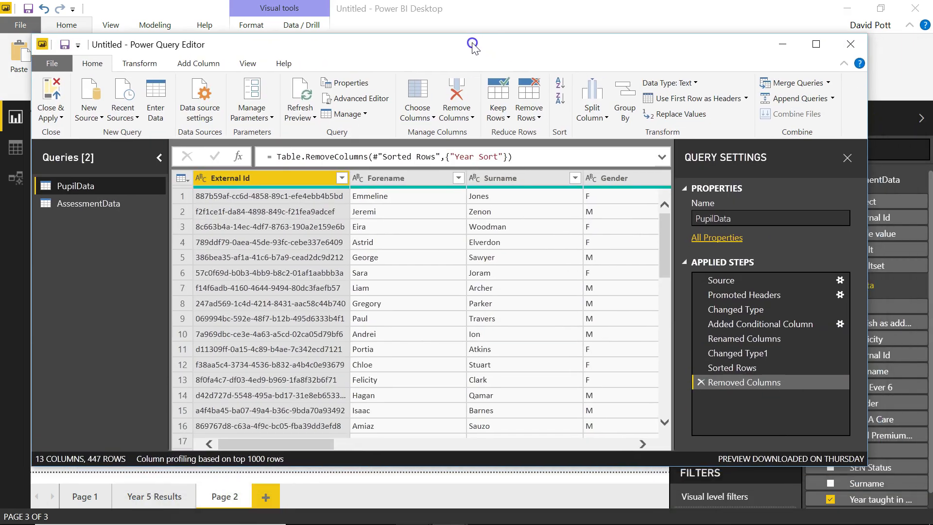
double_click(475, 42)
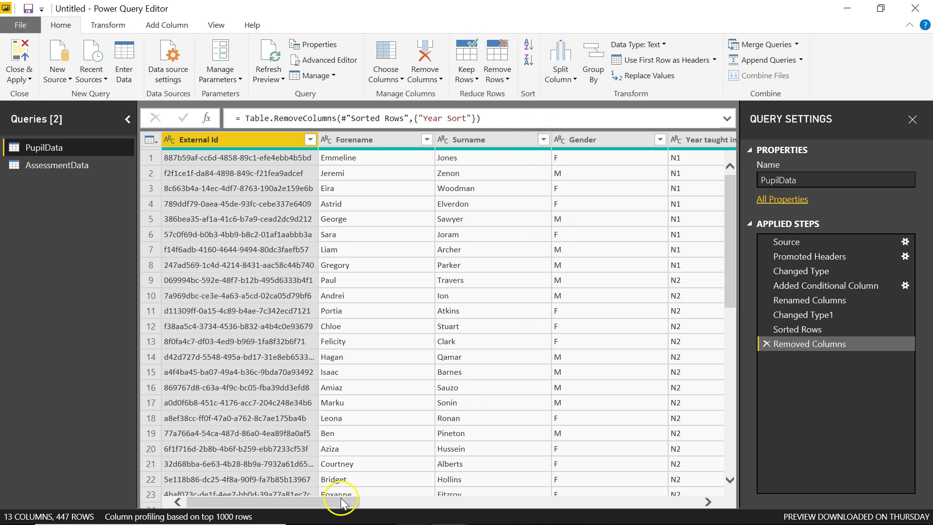
left_click_drag(339, 502, 425, 500)
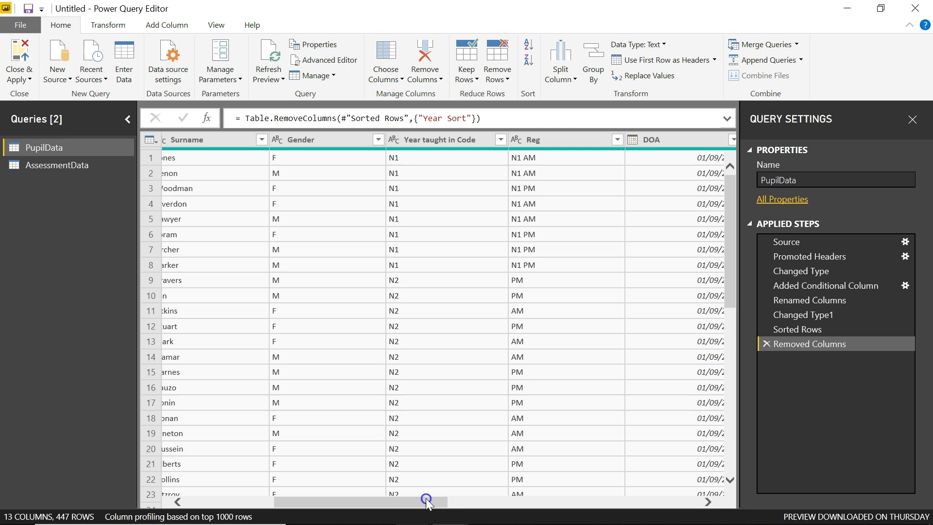
left_click(443, 138)
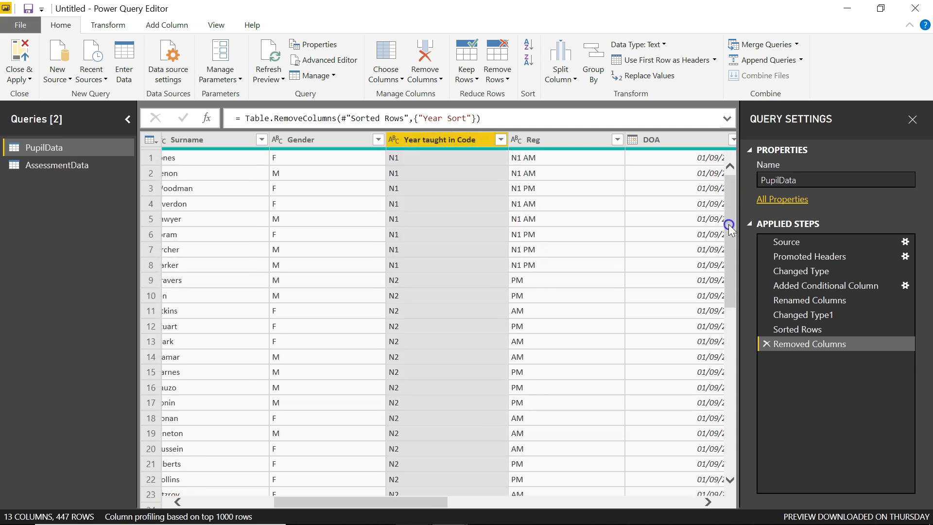
left_click_drag(733, 268, 731, 298)
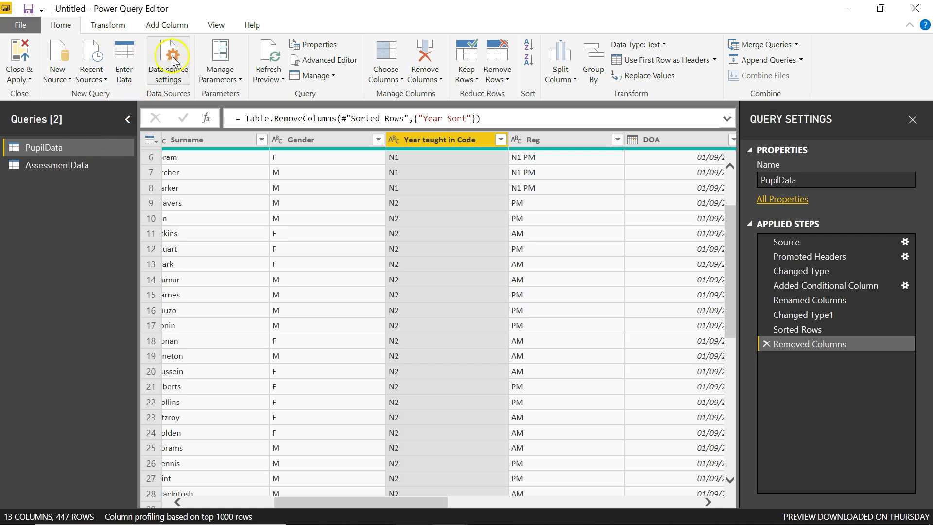
Start a new Enter Data table and rename Column1 to 'Year taught in Code'
left_click(124, 56)
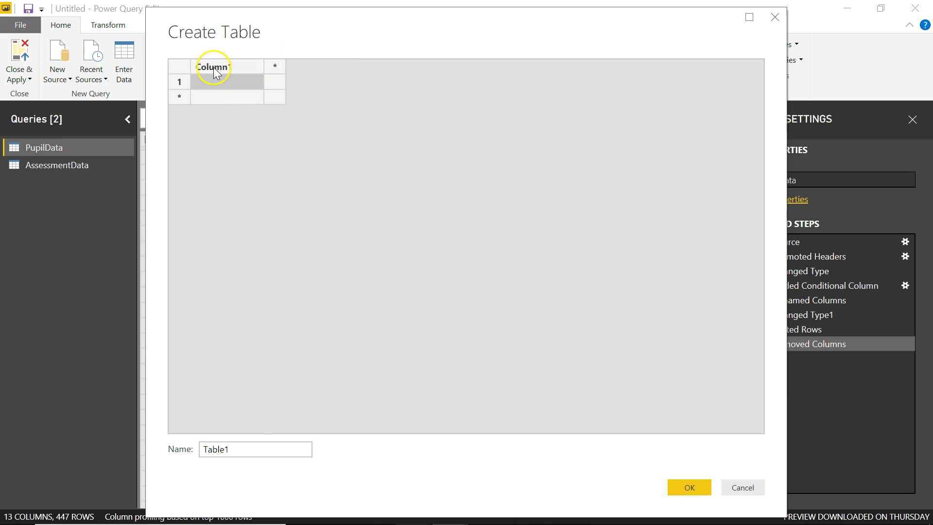
left_click(218, 68)
left_click(218, 67)
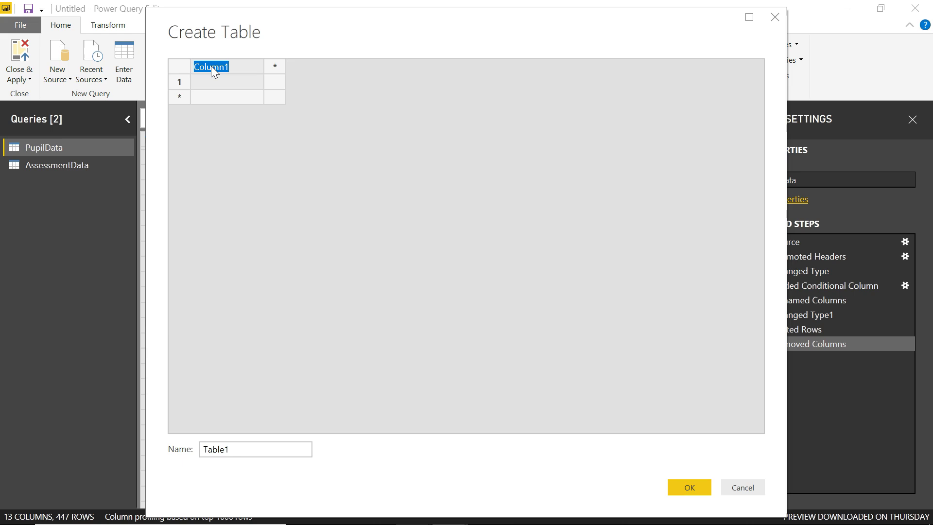
type("Yeartaught i...")
key("ctrl+a")
type("cod")
Add a second column named YearIndex to the new table
left_click(278, 68)
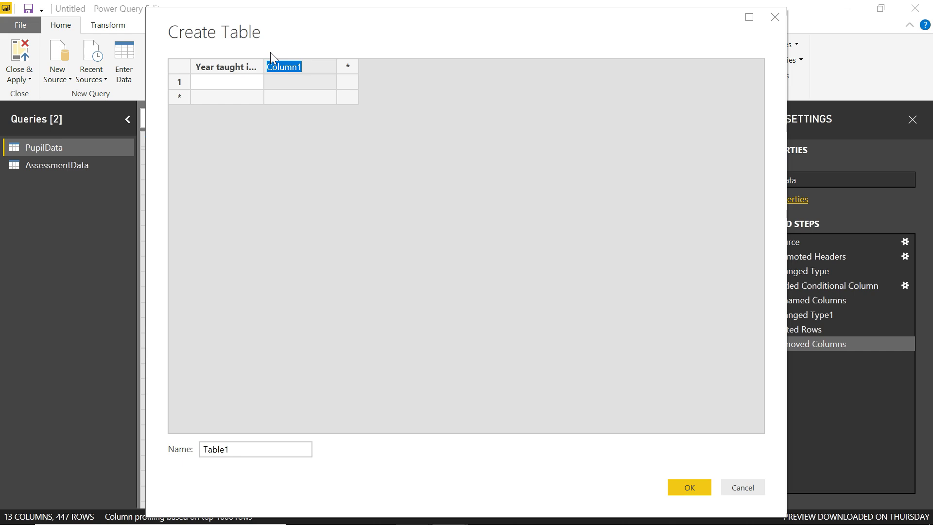
type("YearIndex")
left_click(235, 83)
left_click(227, 83)
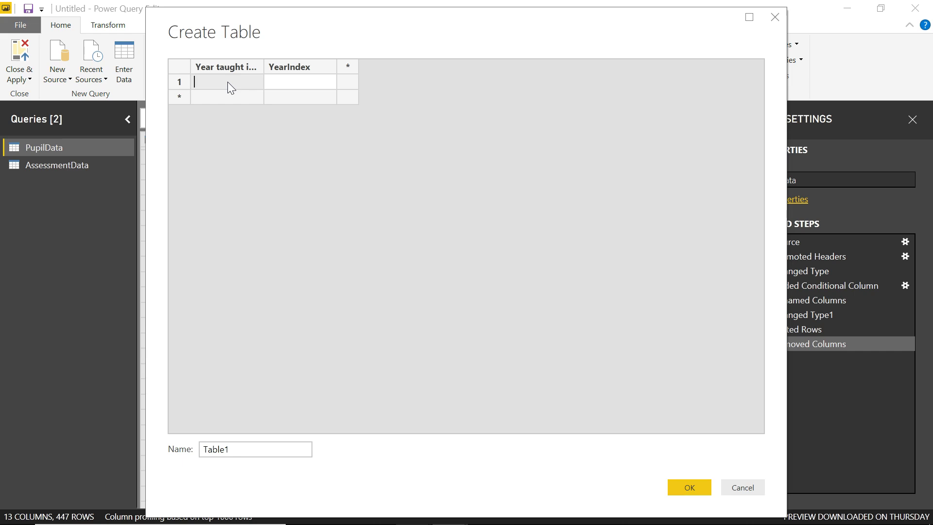
Enter the year codes N1, N2, R and 1 through 6 as nine rows
type("N1")
left_click(211, 97)
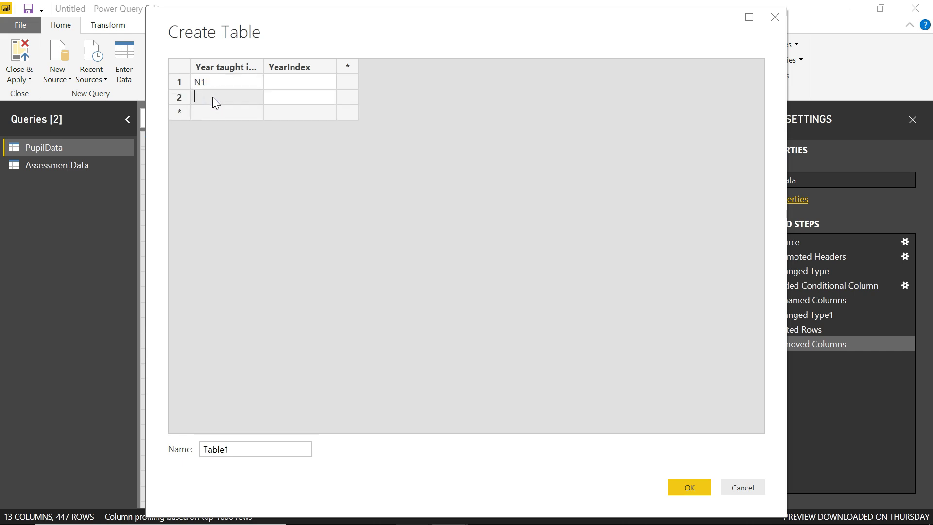
left_click(213, 113)
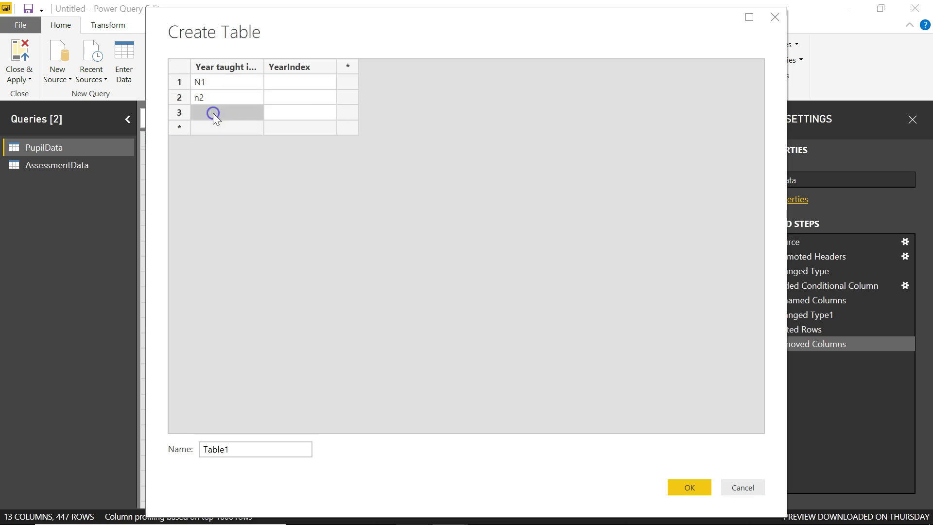
left_click(209, 97)
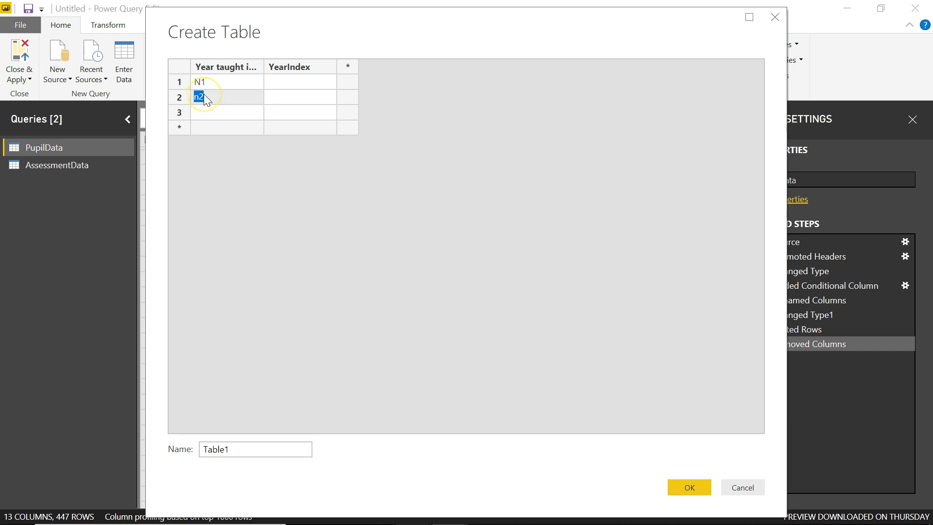
type("N2")
left_click(212, 115)
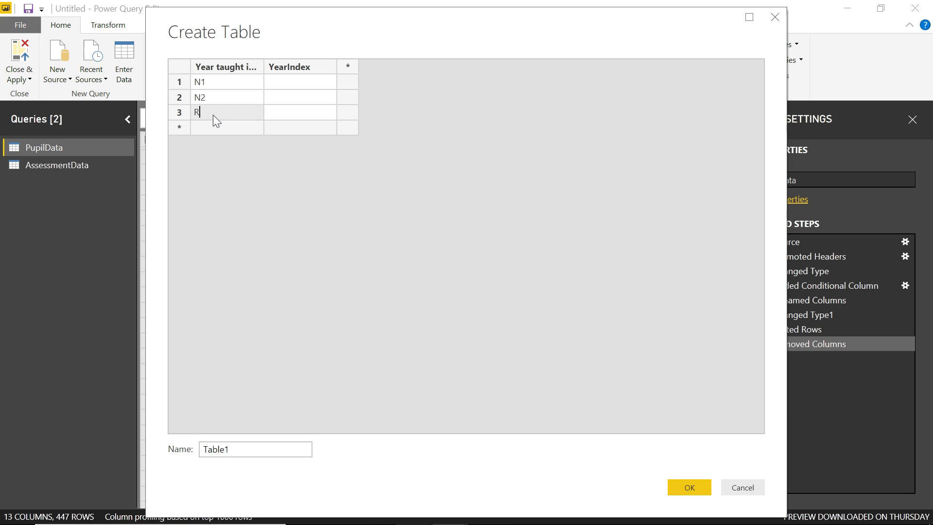
left_click(213, 129)
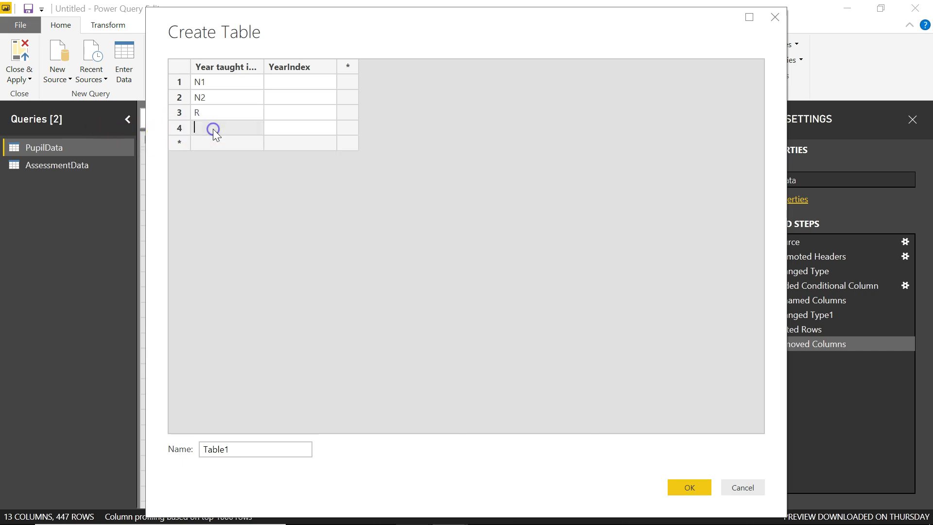
type("1")
left_click(214, 144)
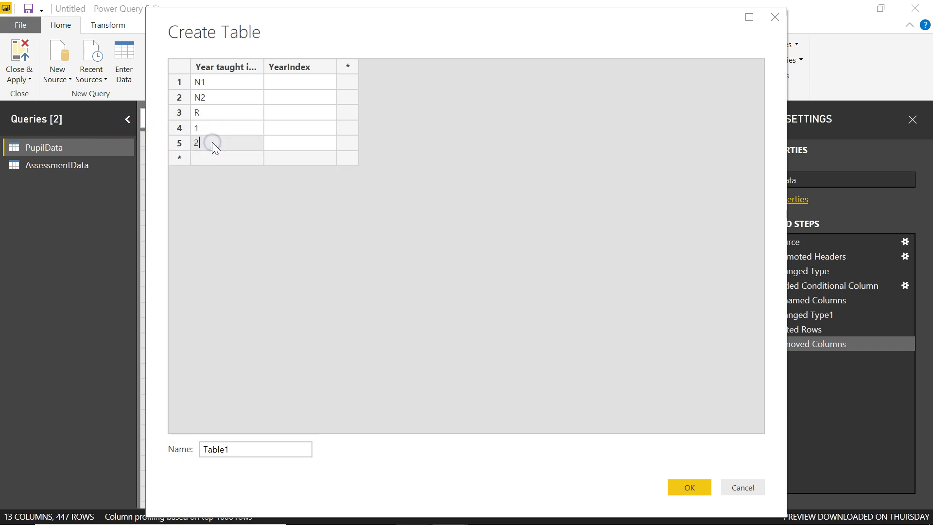
type("2")
left_click(212, 157)
type("3")
left_click(208, 171)
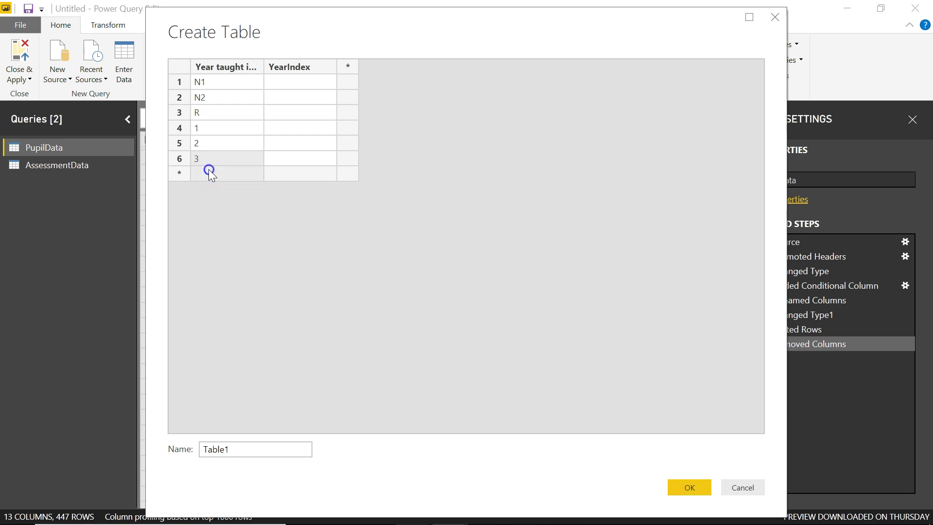
type("4")
left_click(209, 189)
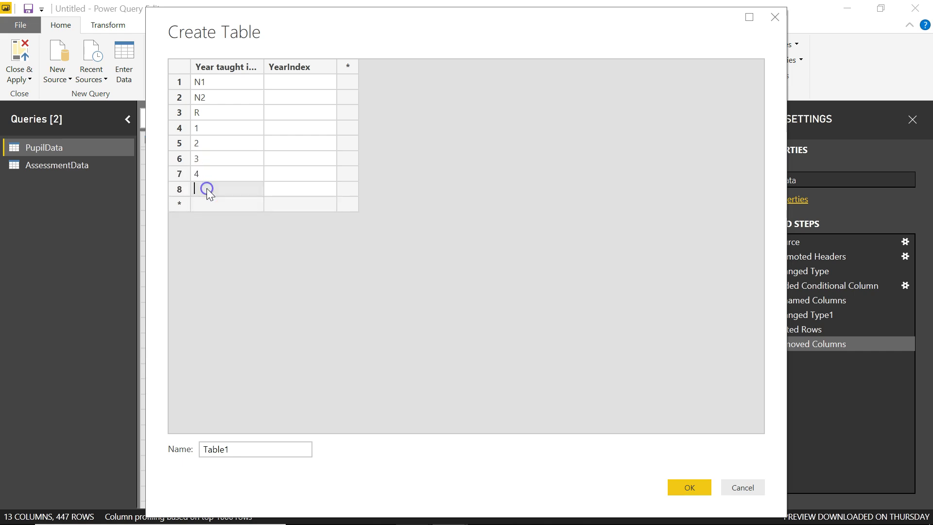
type("5")
left_click(210, 203)
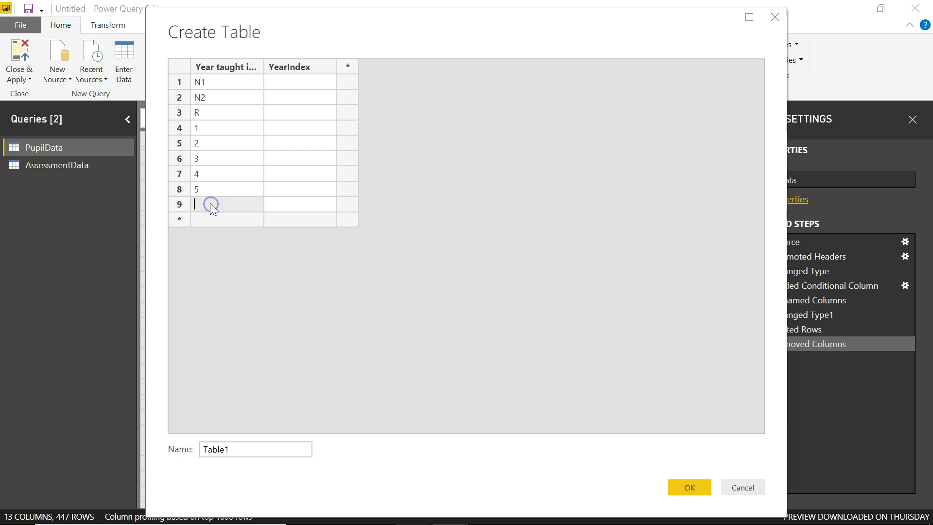
type("6")
Fill the YearIndex column with -2, -1, 0, 1, 2, 3, 4, 5 and 6
left_click(285, 82)
left_click(286, 80)
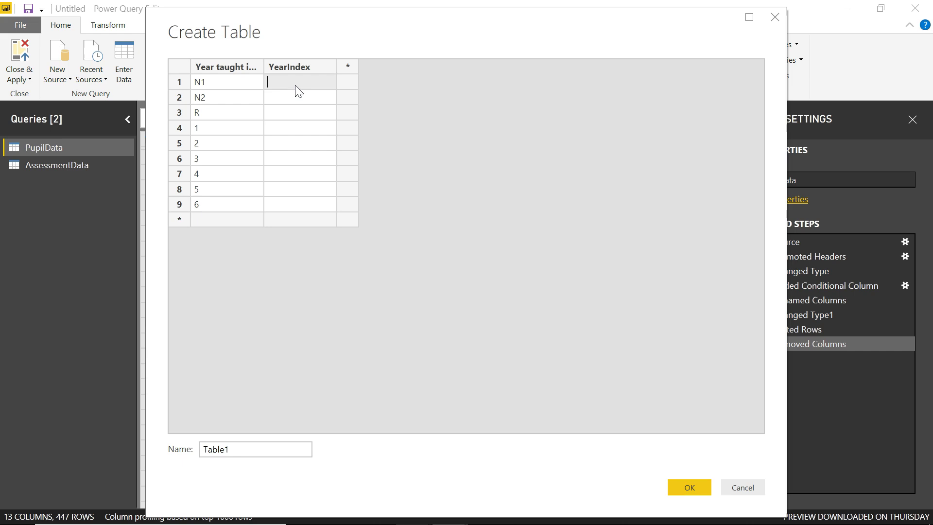
type("-2")
key("Return")
type("-1")
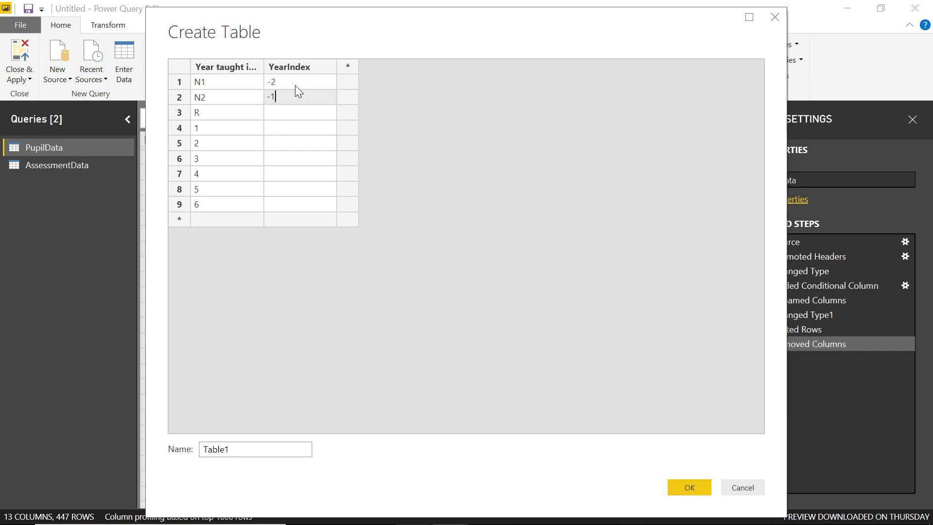
key("Return")
type("0")
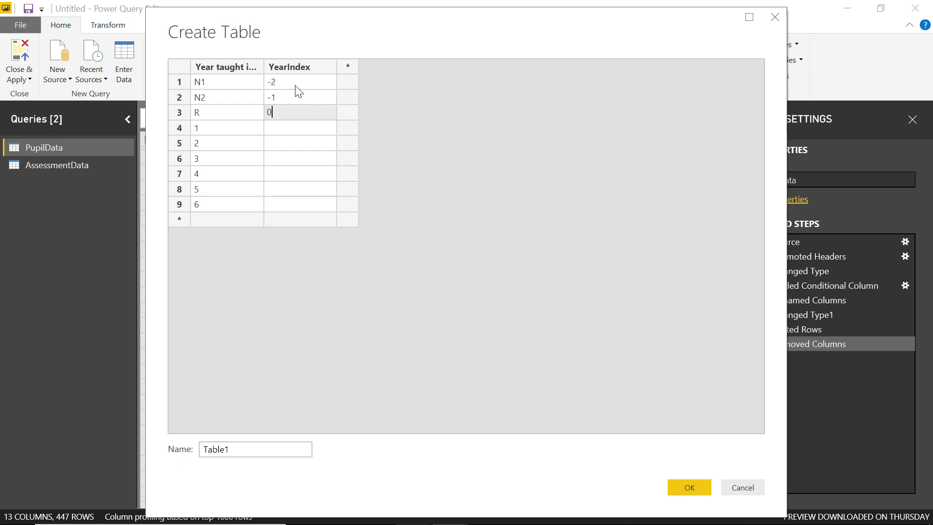
key("Return")
type("1")
key("Return")
type("2")
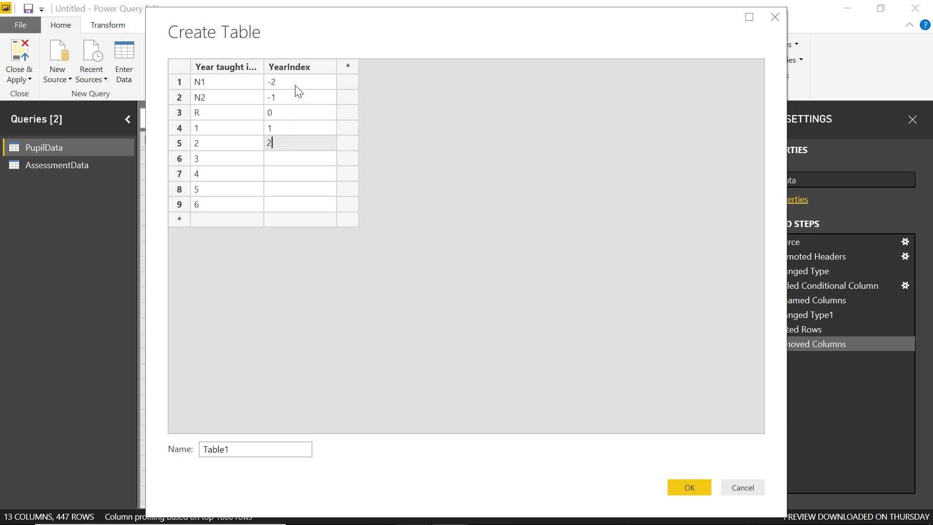
key("Return")
type("3")
key("Return")
type("4")
key("Return")
type("5")
key("Return")
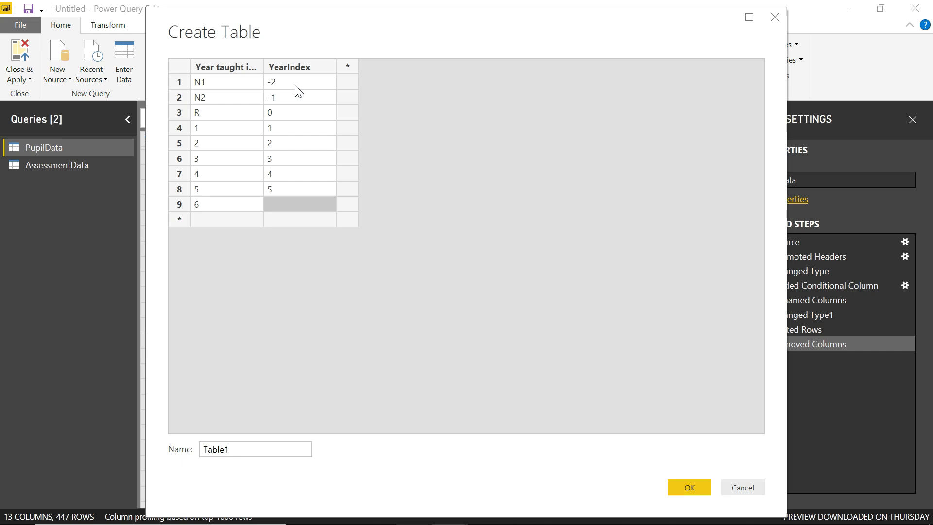
type("6")
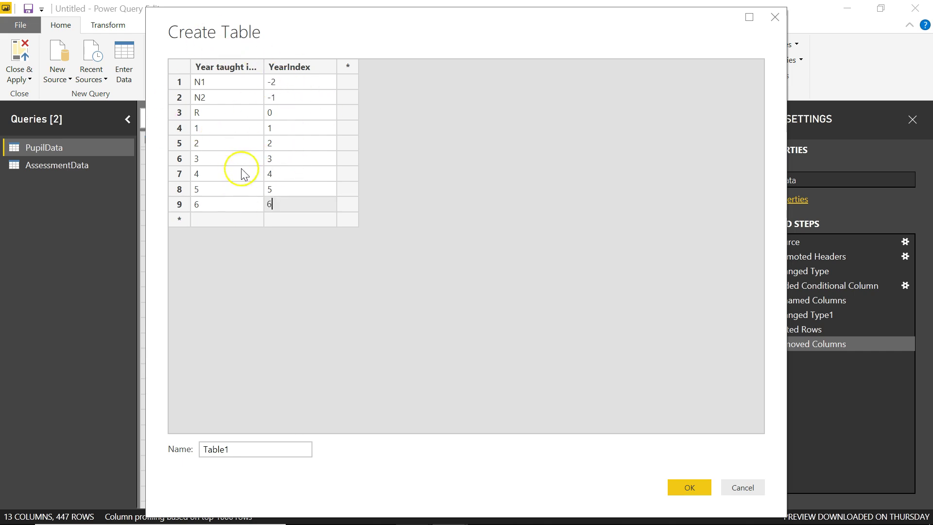
Name the table YearIndex, create it, and return to the Power Query Editor window
left_click_drag(239, 451, 192, 450)
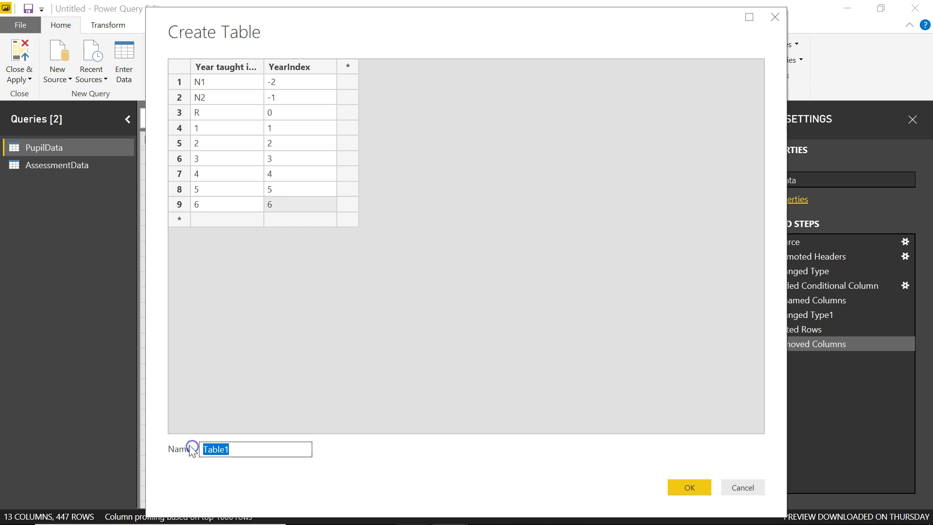
type("Year")
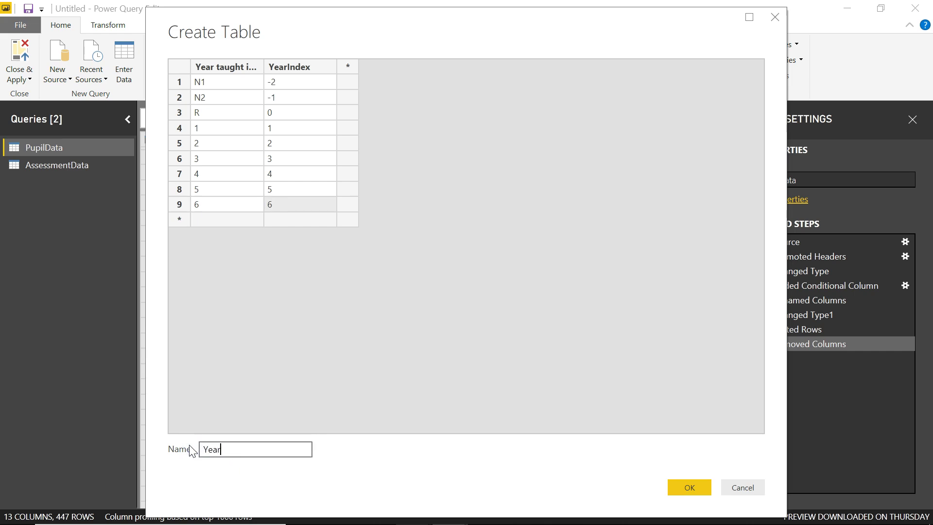
type("Index")
left_click(693, 491)
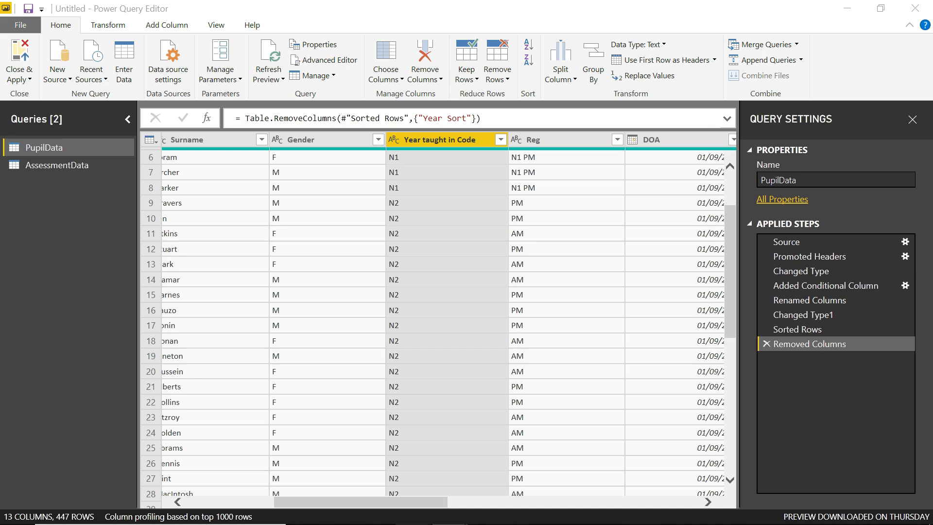
mouse_move(782, 516)
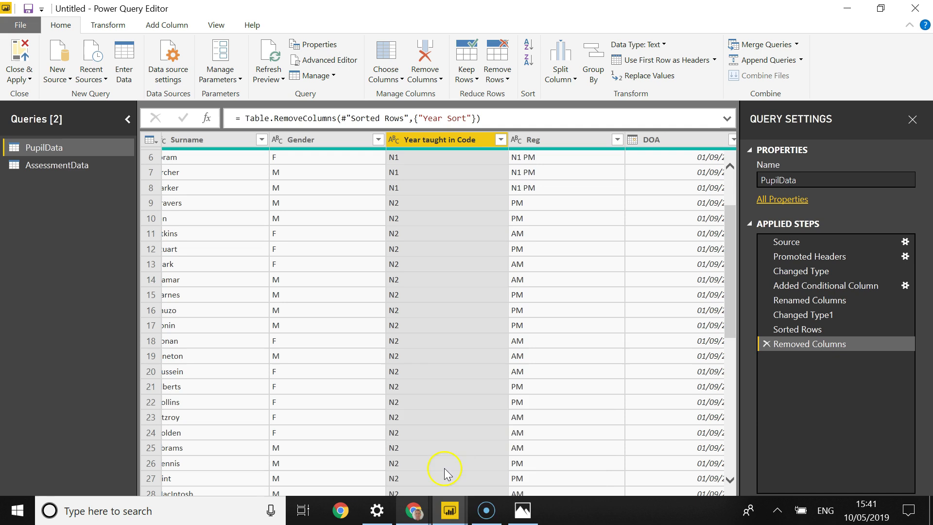
mouse_move(450, 509)
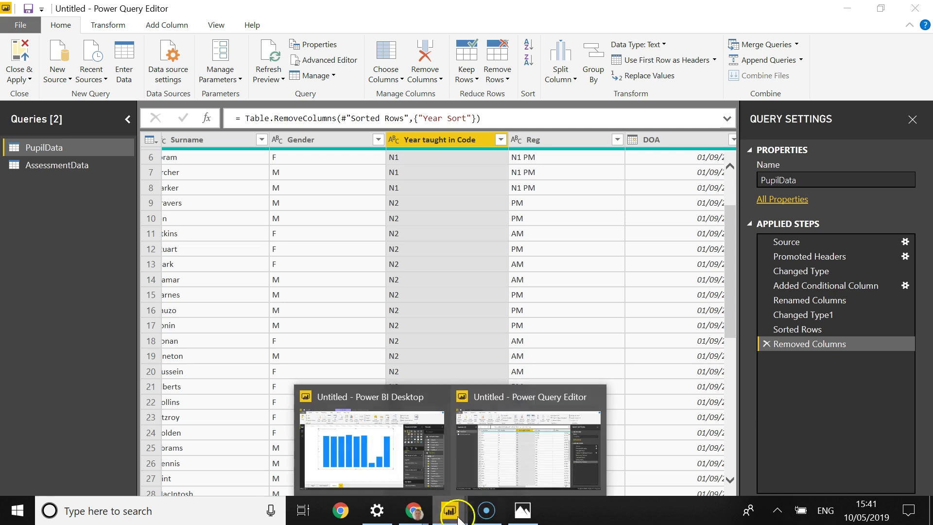
left_click(495, 463)
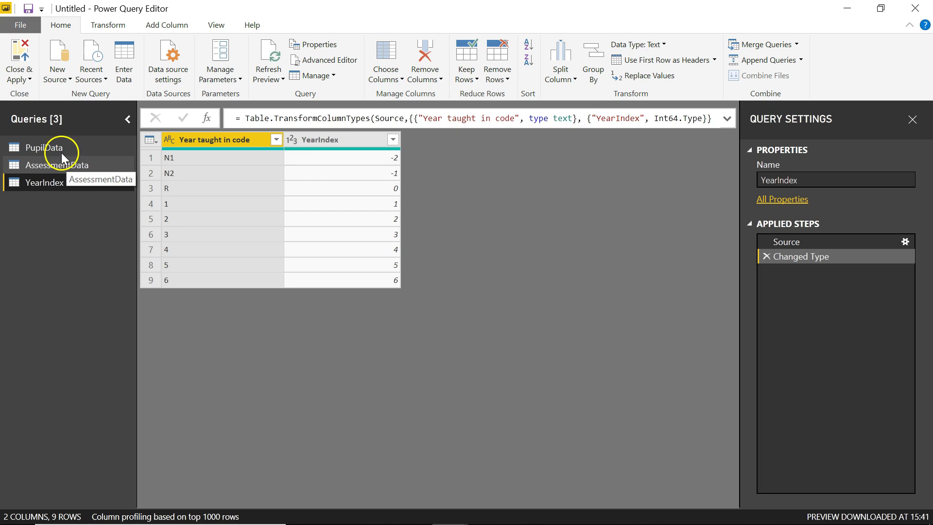
Close the query editor with Close & Apply and apply the pending changes
left_click(20, 78)
left_click(24, 94)
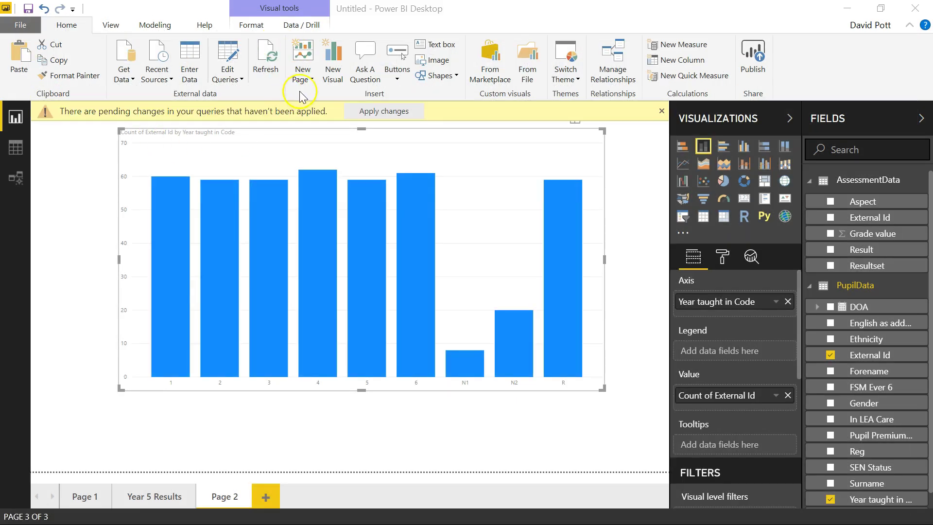
left_click(370, 110)
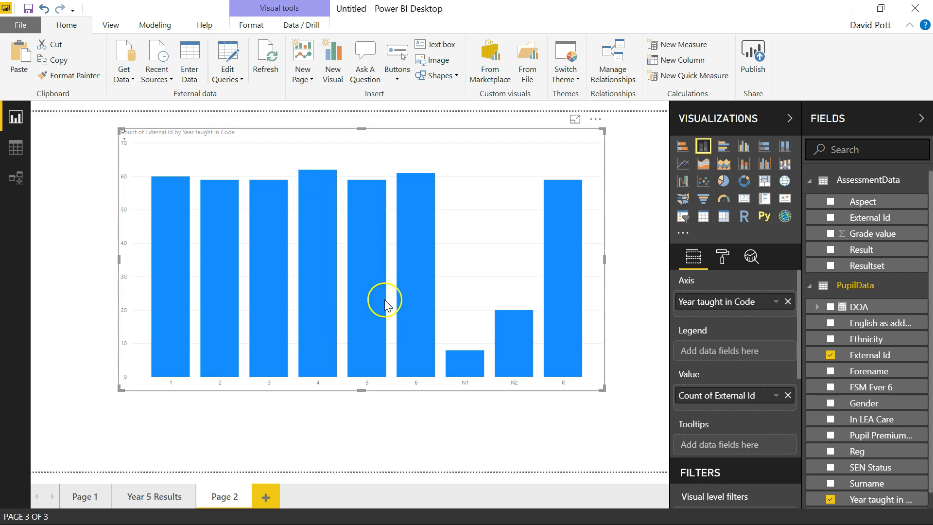
In Model view, move YearIndex beside PupilData and select their year-taught fields
left_click(14, 181)
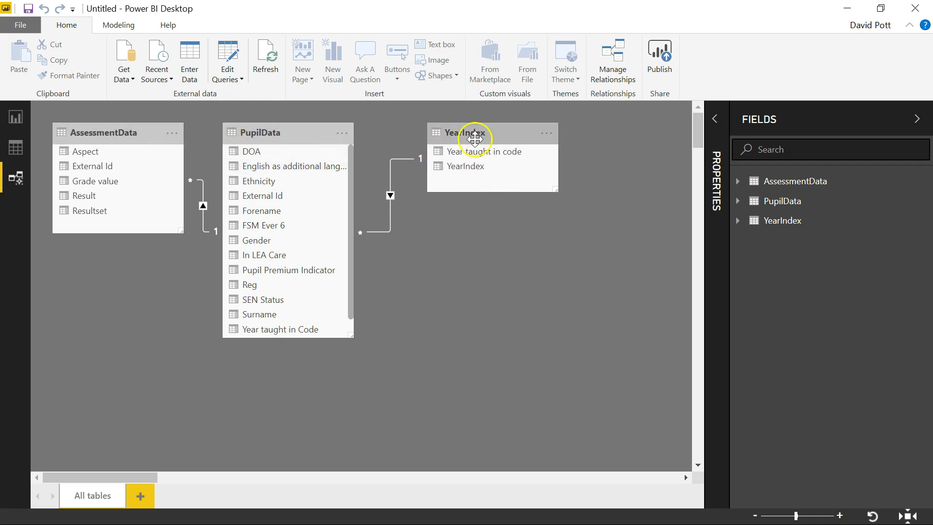
left_click_drag(476, 133, 562, 195)
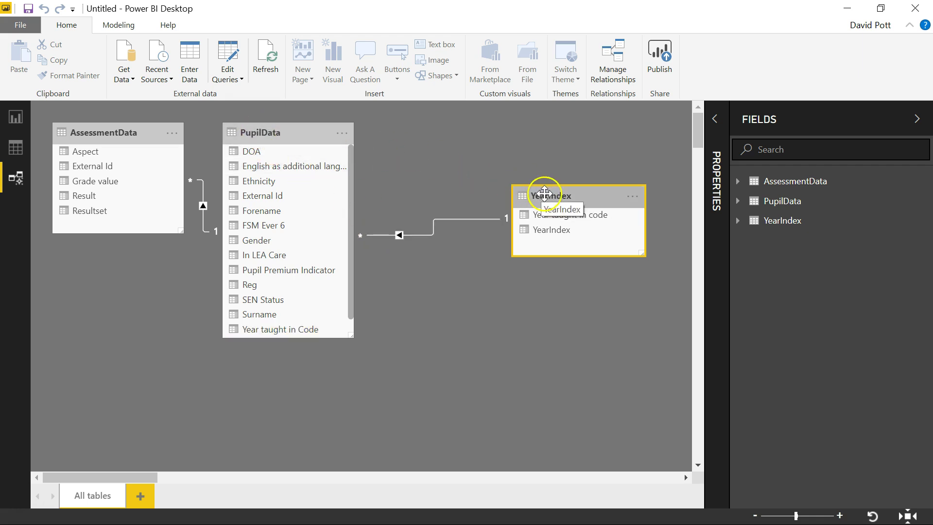
left_click(556, 220)
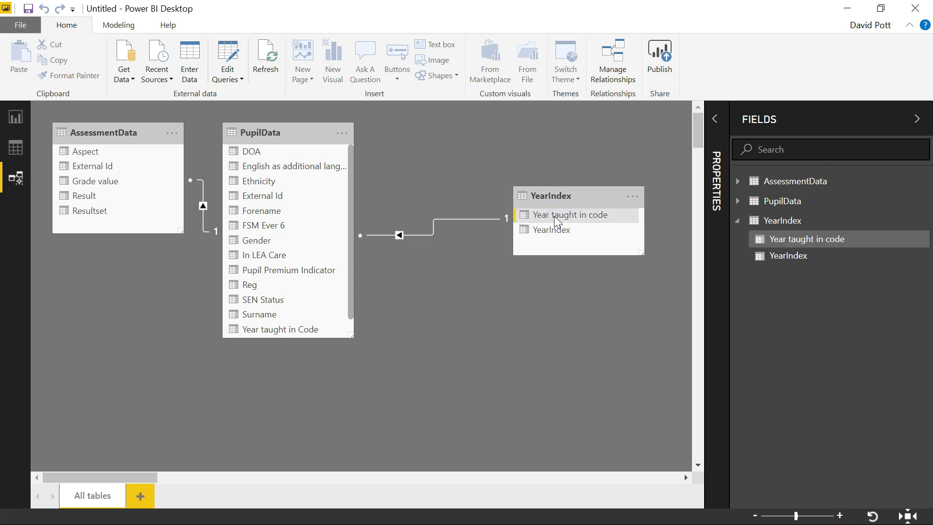
scroll(351, 232, "down", 1)
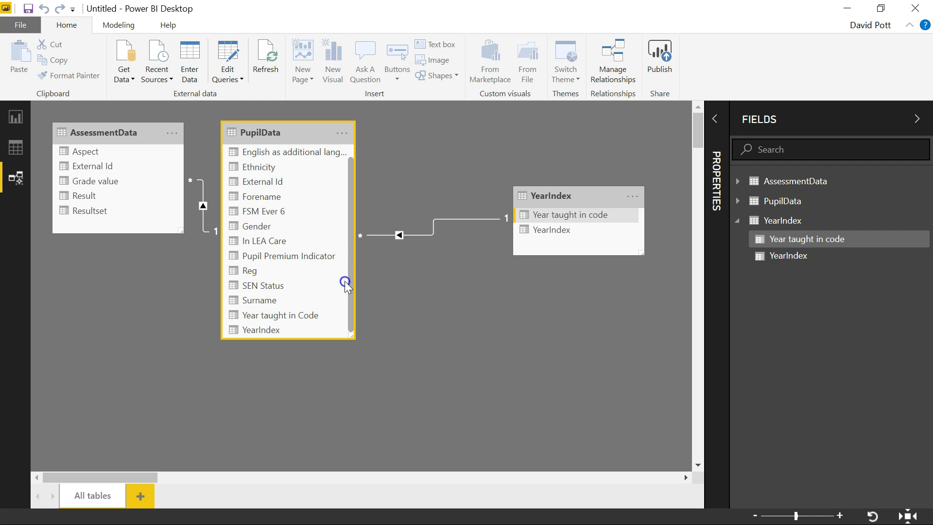
left_click(309, 316)
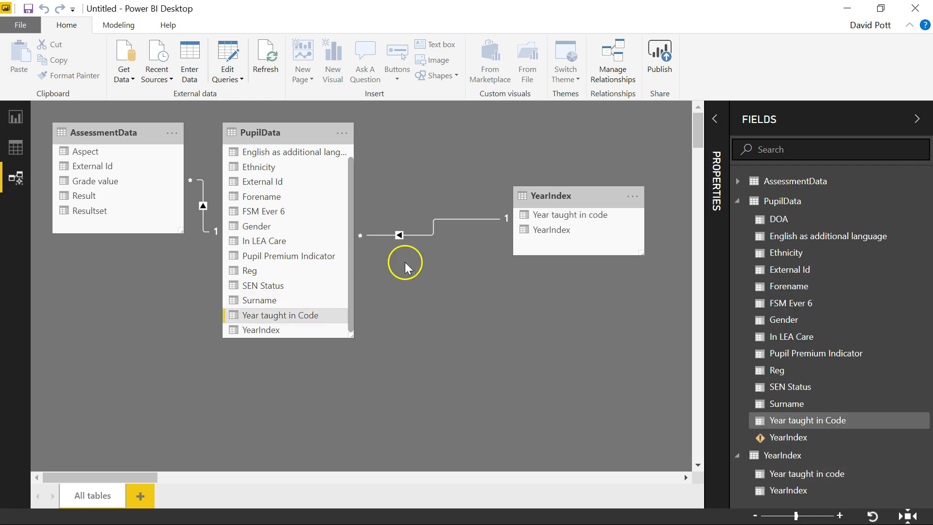
left_click(557, 216)
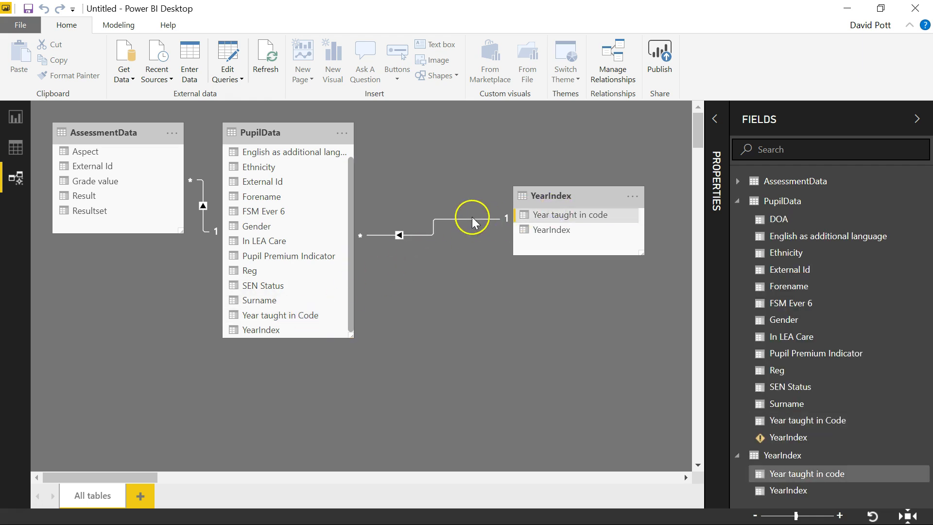
Link the year-taught columns and inspect the PupilData–YearIndex relationship
mouse_move(447, 218)
left_mouse_down()
mouse_move(402, 233)
mouse_move(519, 223)
mouse_move(462, 220)
left_mouse_up()
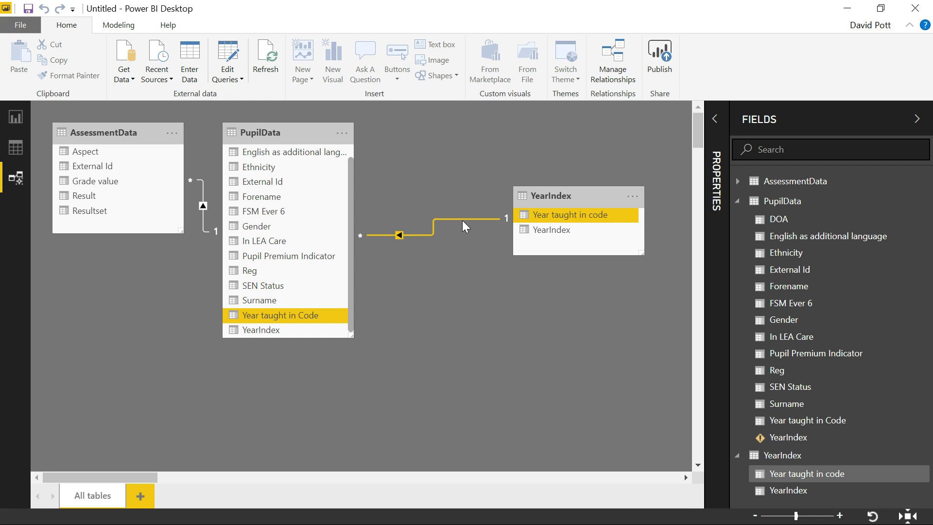
mouse_move(498, 215)
left_mouse_down()
mouse_move(516, 214)
mouse_move(380, 240)
mouse_move(502, 214)
left_mouse_up()
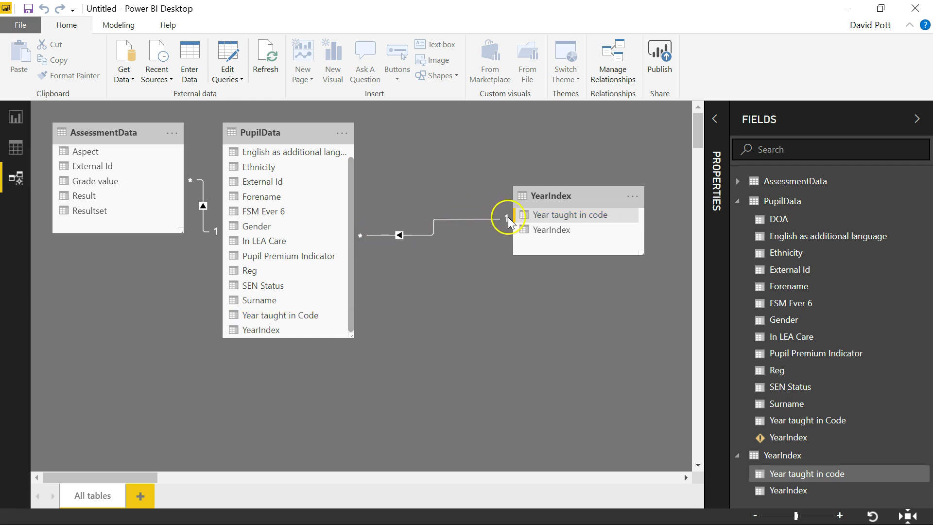
mouse_move(359, 233)
left_mouse_down()
mouse_move(492, 221)
mouse_move(525, 206)
mouse_move(546, 214)
mouse_move(555, 201)
mouse_move(506, 217)
mouse_move(442, 217)
left_mouse_up()
left_click_drag(430, 233, 441, 223)
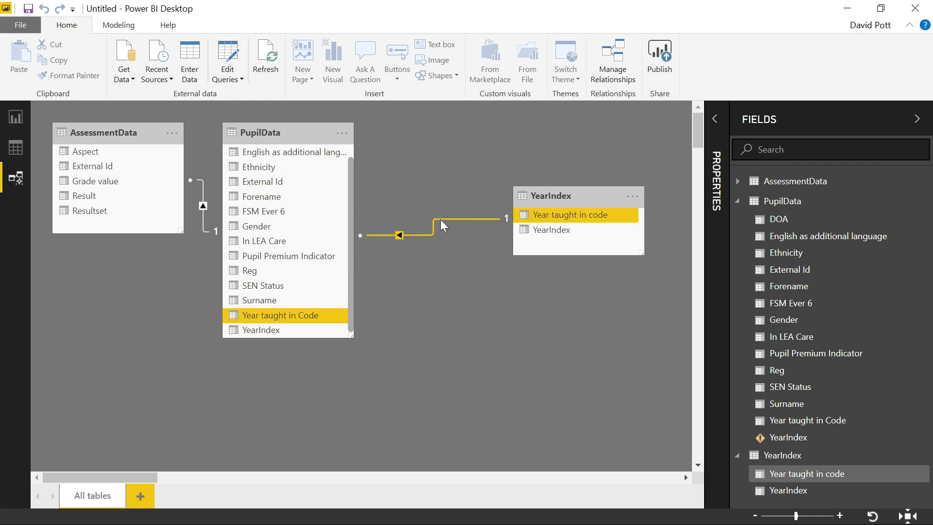
left_click(553, 216)
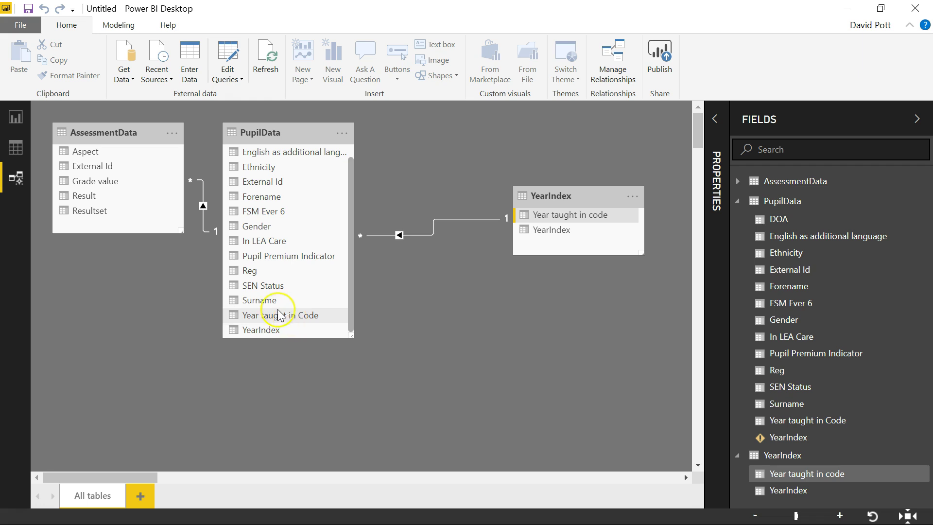
left_click(258, 303)
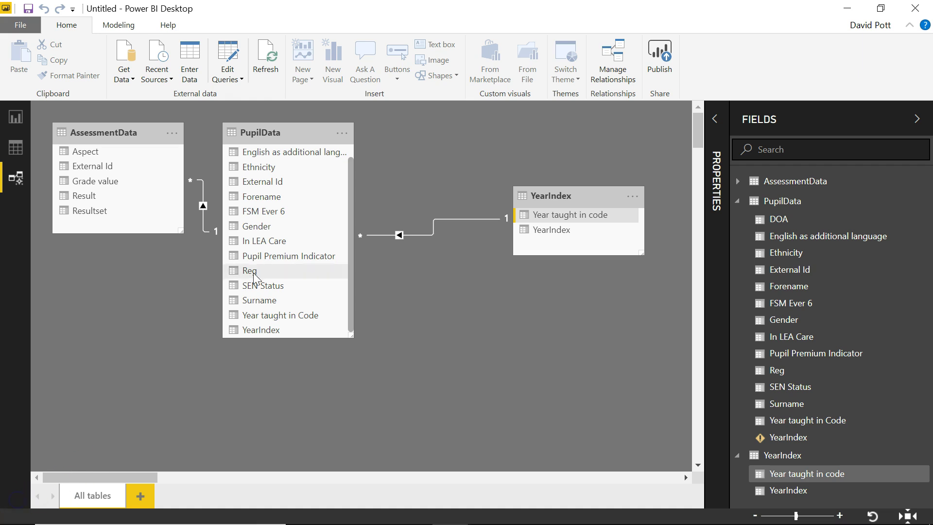
left_click(14, 164)
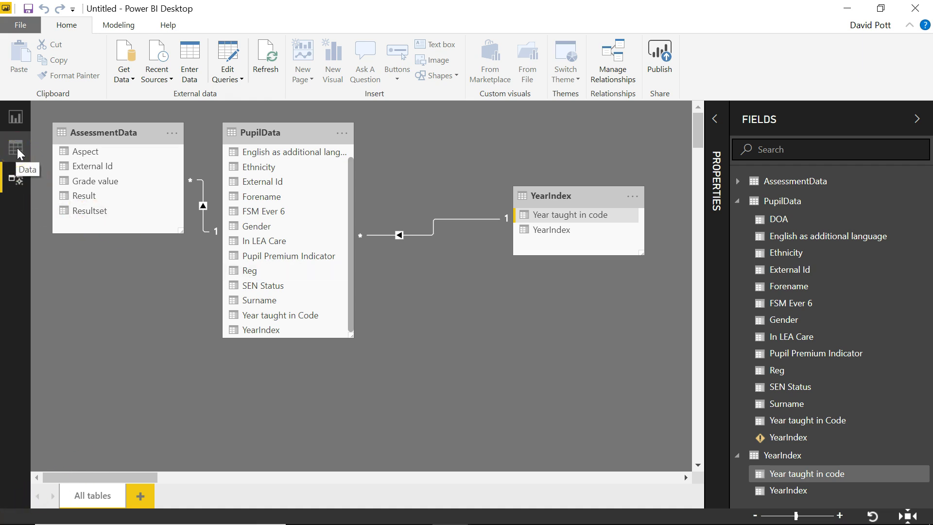
In Data view, delete PupilData's YearIndex column that showed #ERROR
left_click(16, 148)
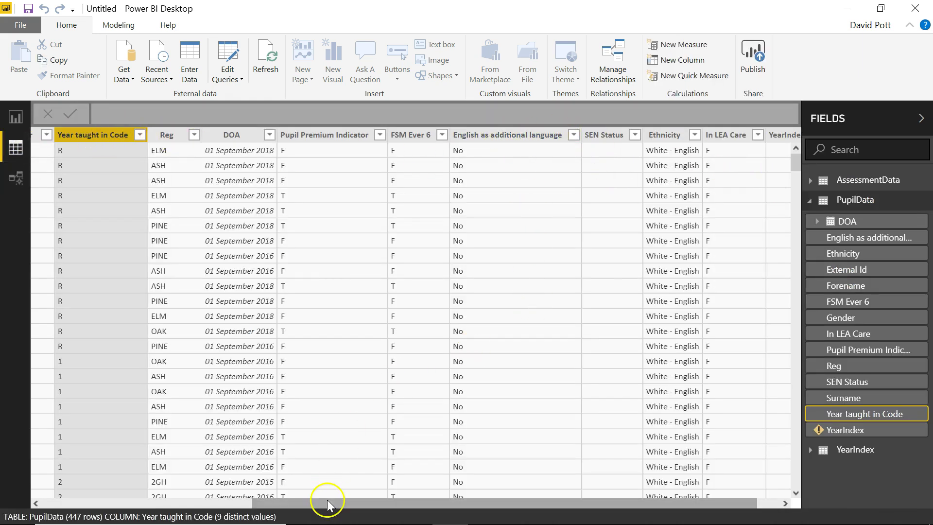
left_click_drag(327, 506, 377, 510)
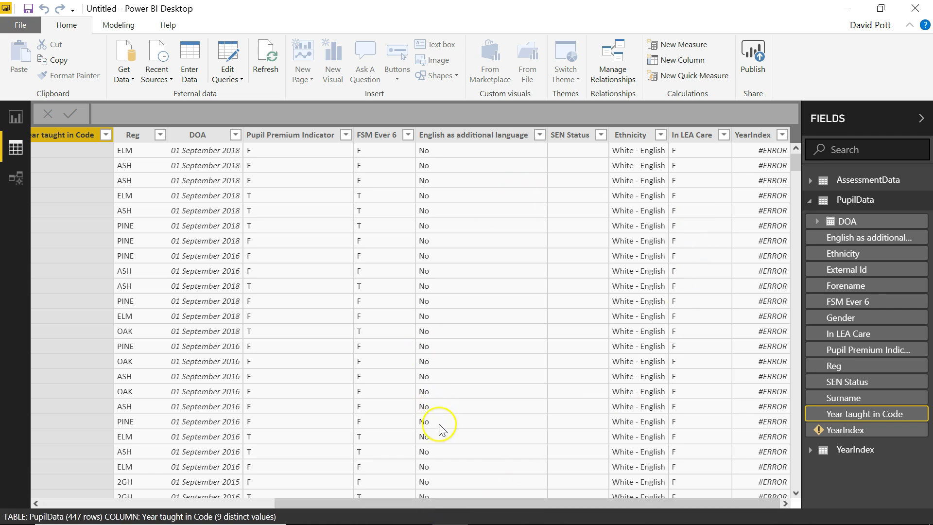
mouse_move(427, 506)
left_mouse_down()
mouse_move(385, 506)
mouse_move(442, 505)
left_mouse_up()
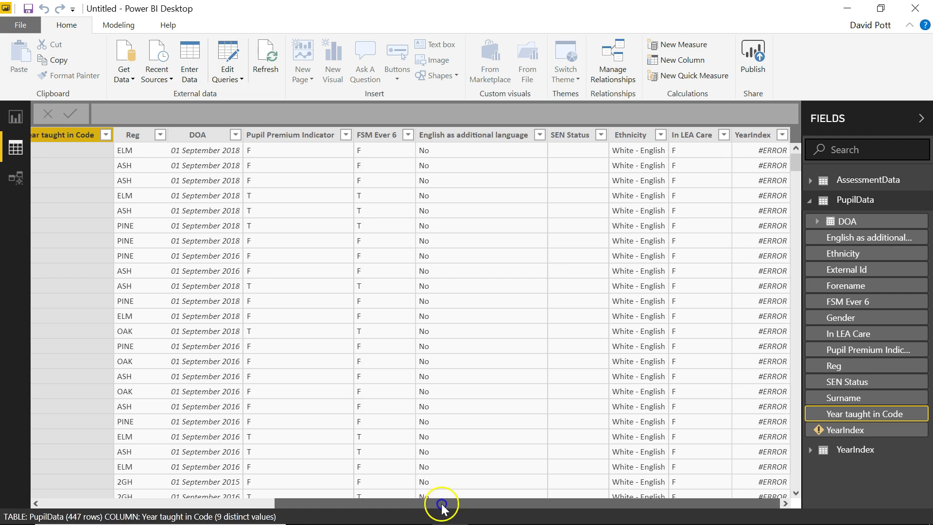
left_click(753, 134)
right_click(753, 136)
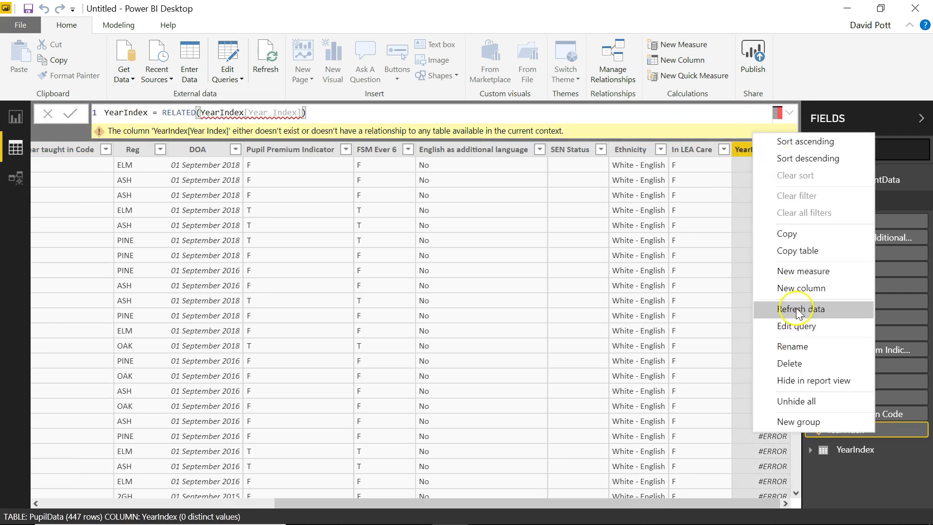
left_click(797, 364)
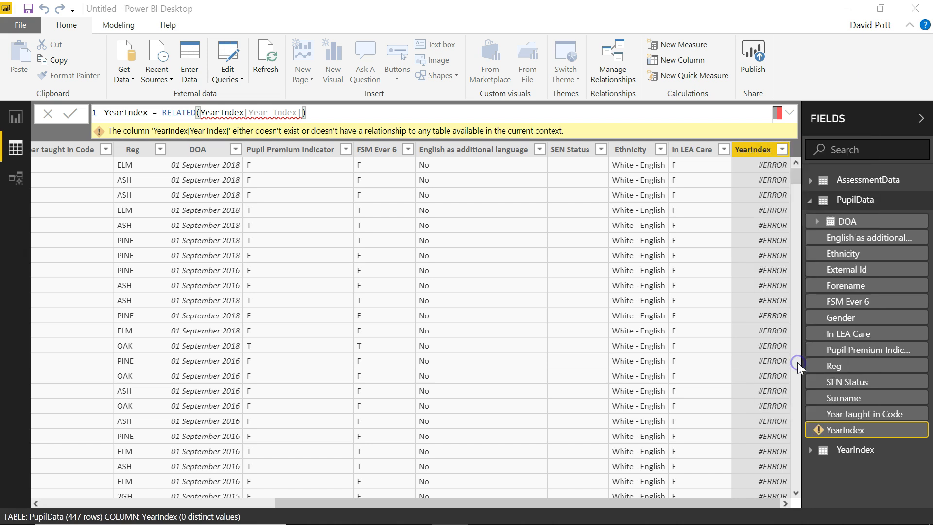
left_click(541, 293)
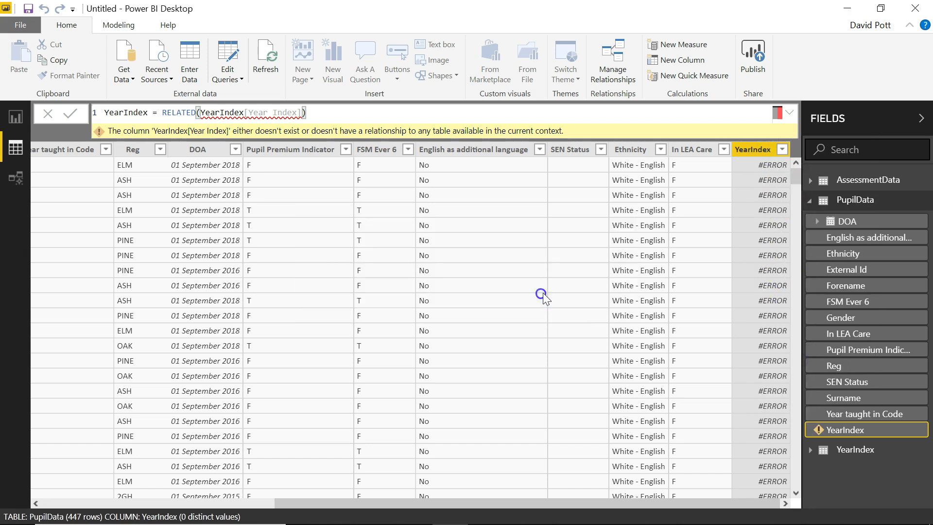
left_click(759, 168)
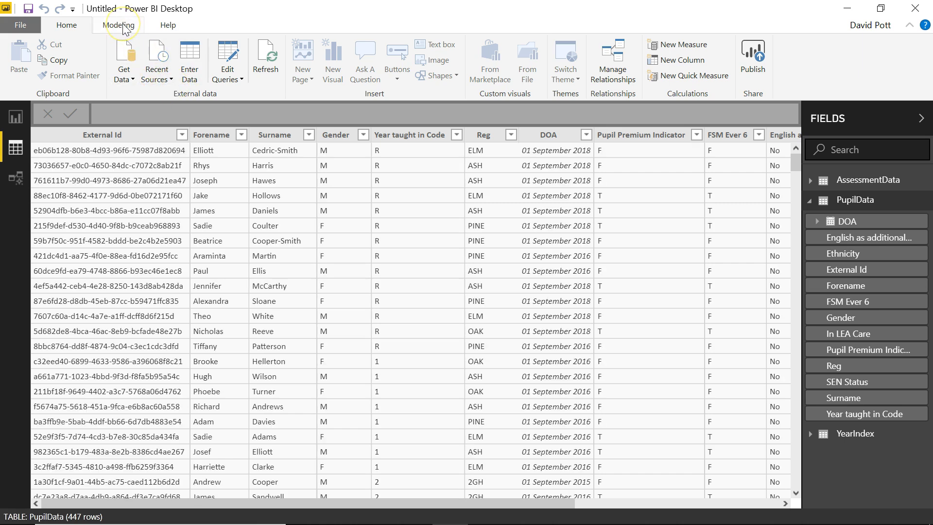
Add a new PupilData column with formula YearIndex = RELATED(YearIndex[YearIndex])
left_click(121, 26)
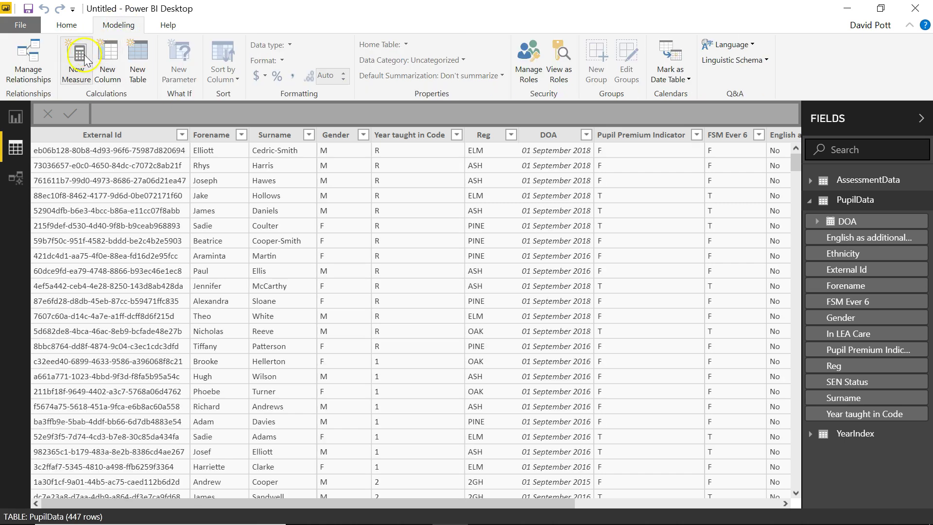
left_click(105, 57)
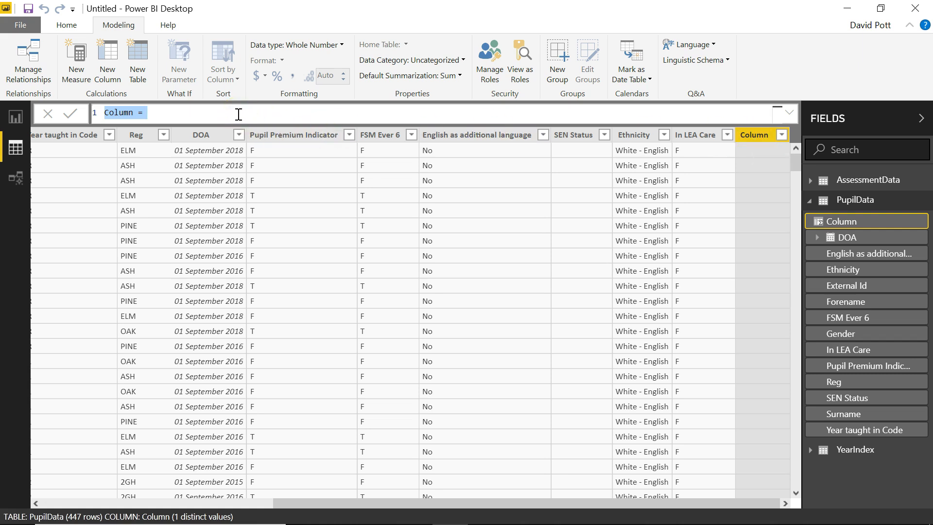
type("YearInde")
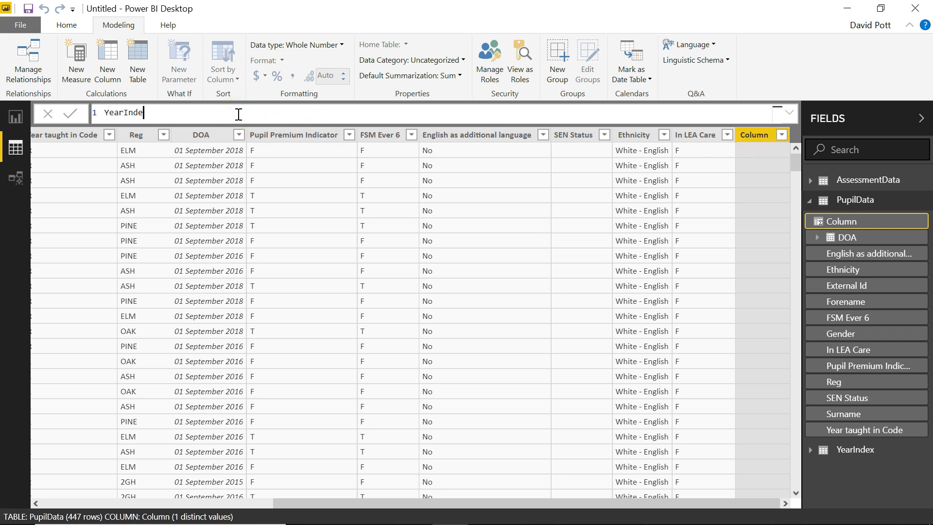
type("x =")
type("rel")
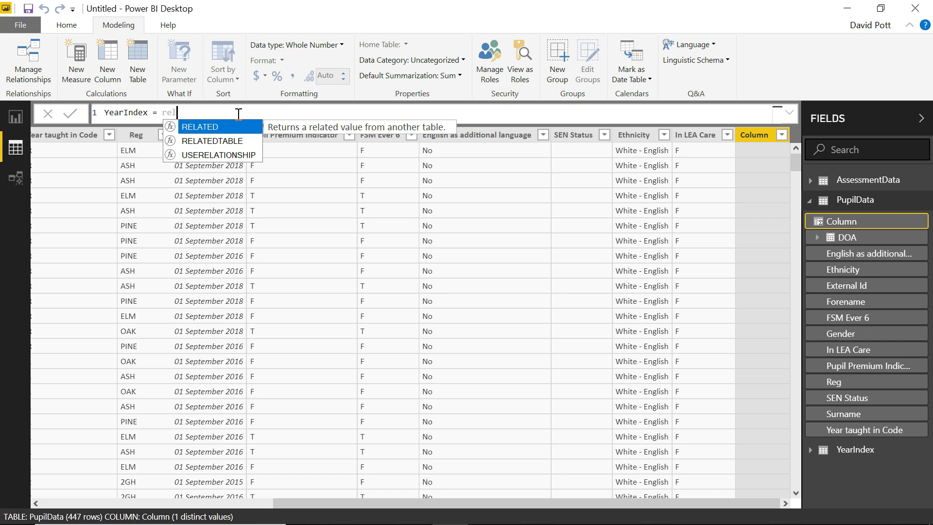
key("Tab")
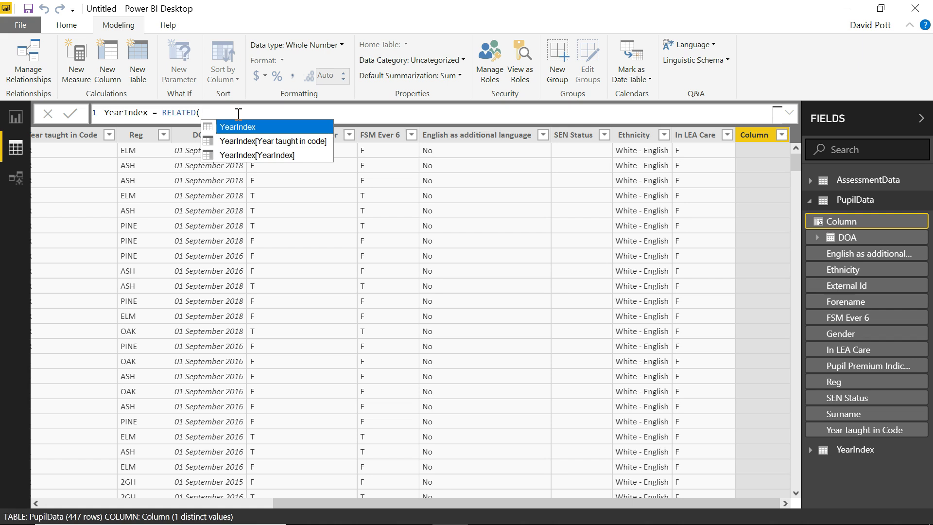
key("Down")
key("Down")
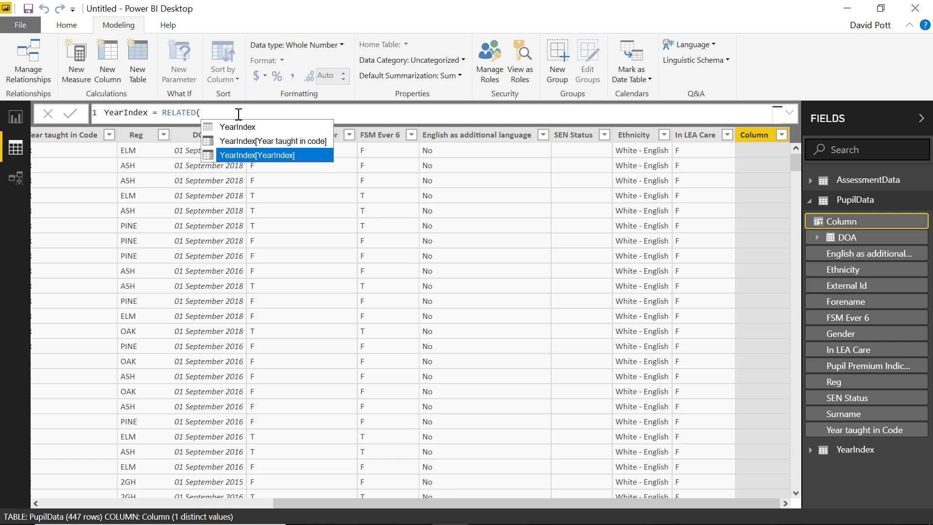
key("Tab")
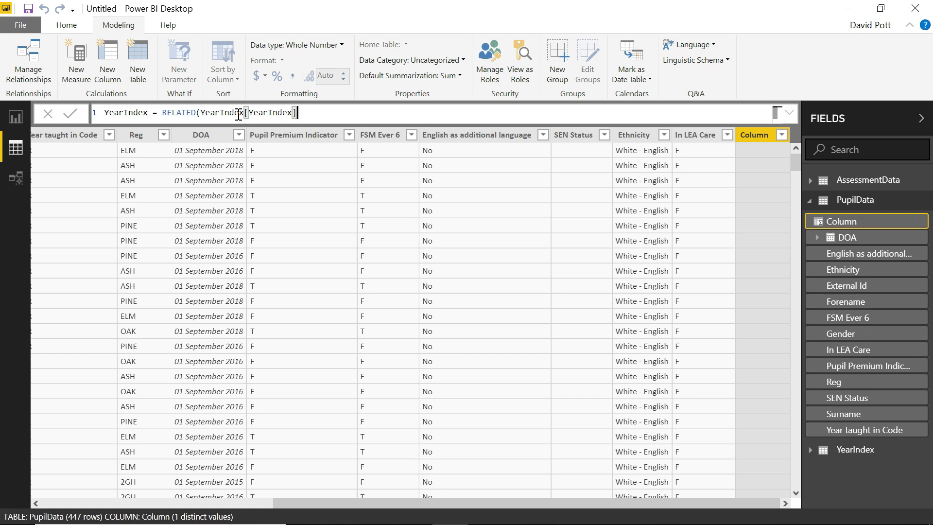
type(")")
left_click(71, 115)
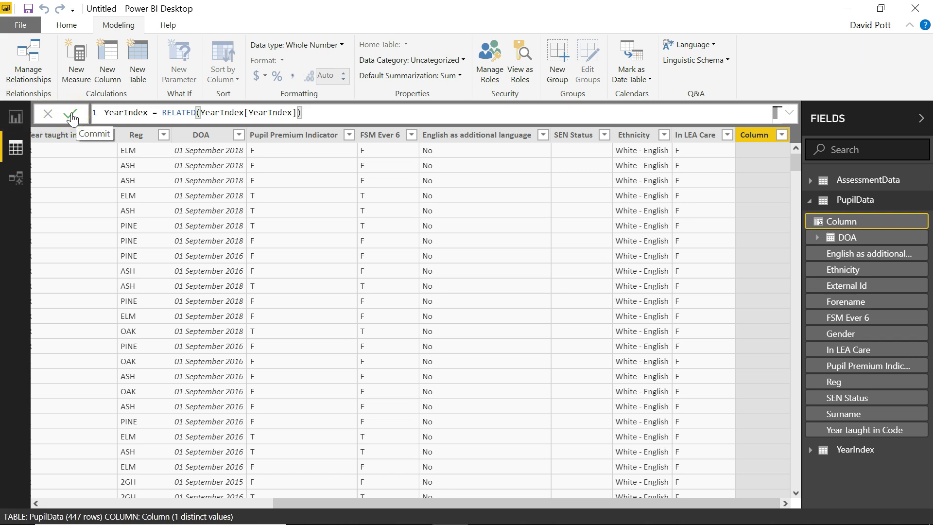
Commit the YearIndex column and scroll the table to check values from -2 to 6
left_click(71, 115)
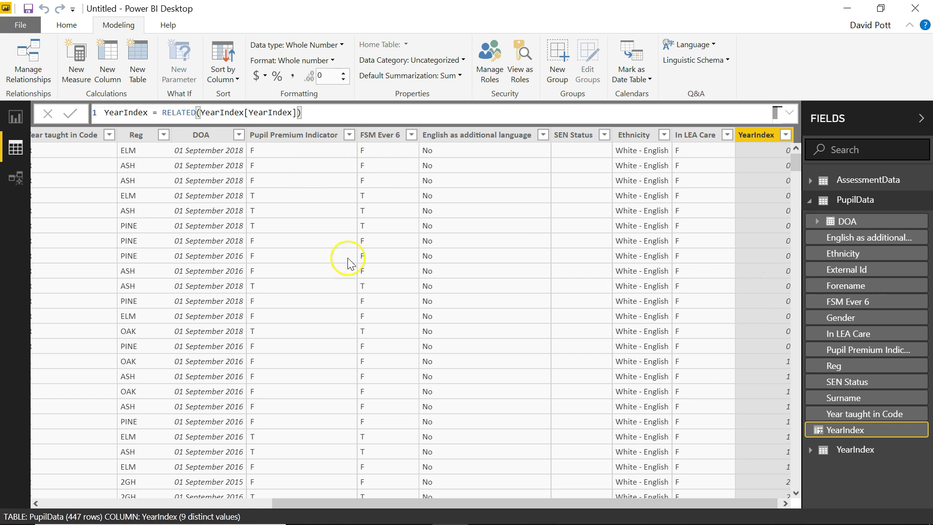
left_click_drag(415, 502, 534, 493)
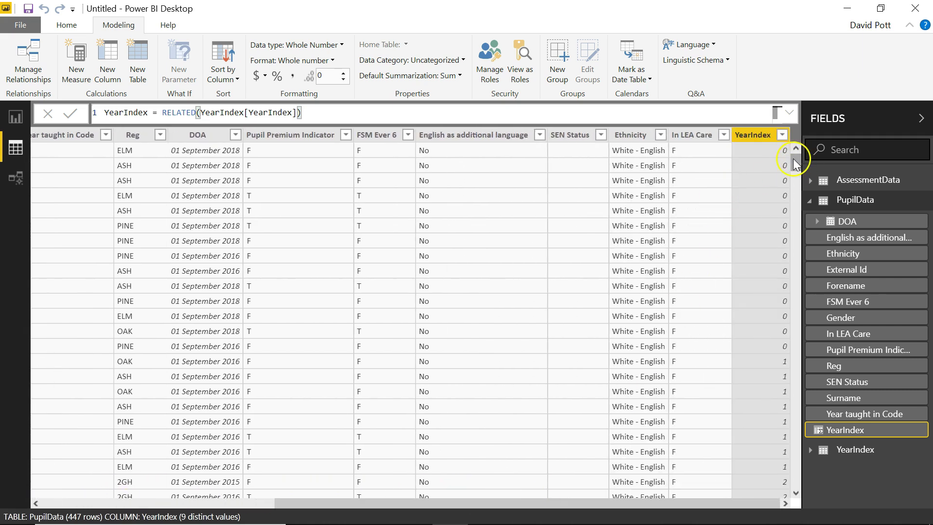
left_click_drag(794, 159, 797, 268)
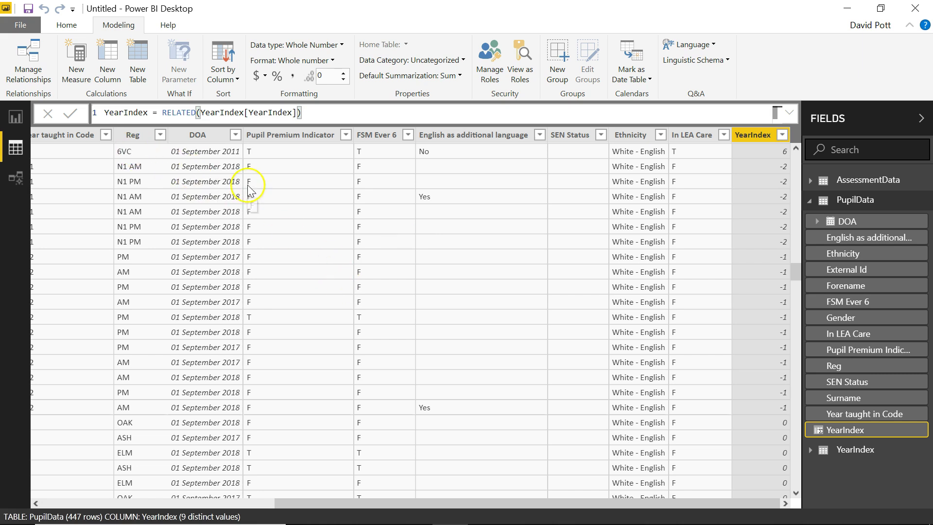
left_click_drag(464, 502, 195, 506)
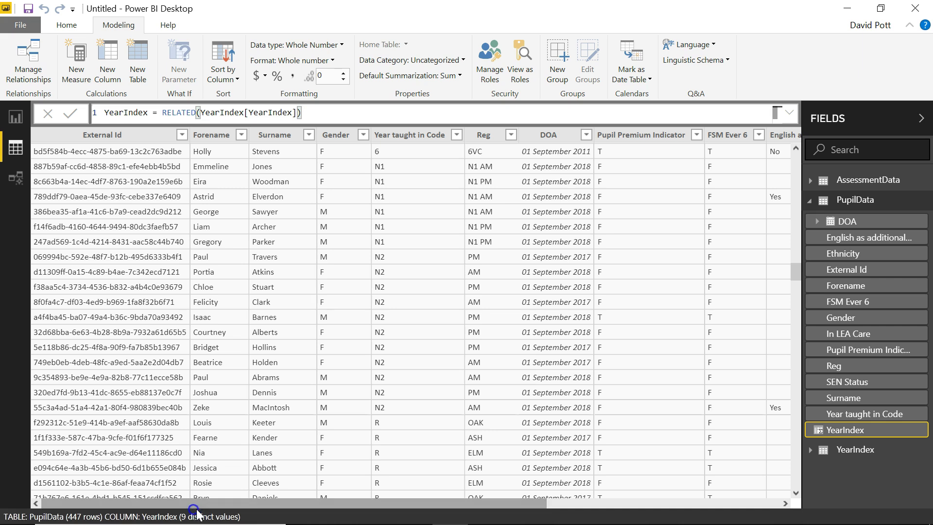
left_click_drag(795, 269, 803, 144)
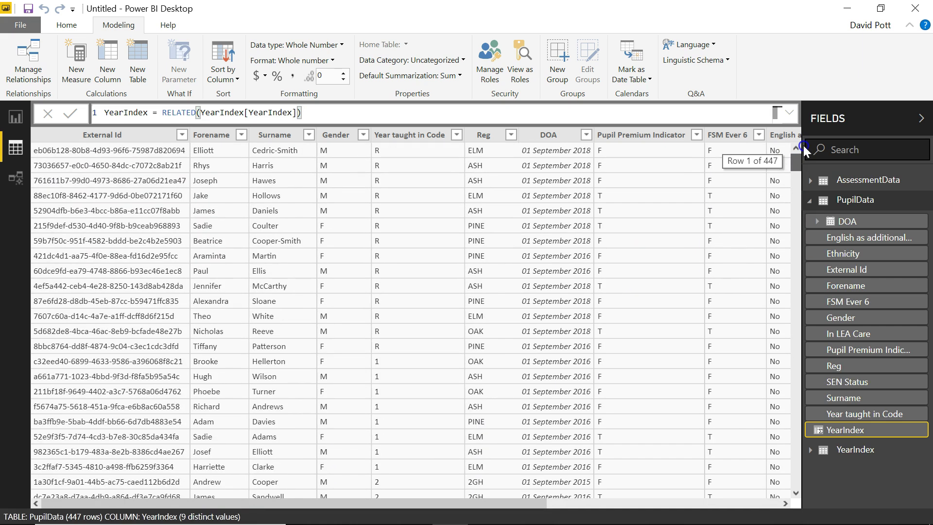
Set Year taught in Code to sort by YearIndex and view the reordered Page 2 chart
left_click(419, 136)
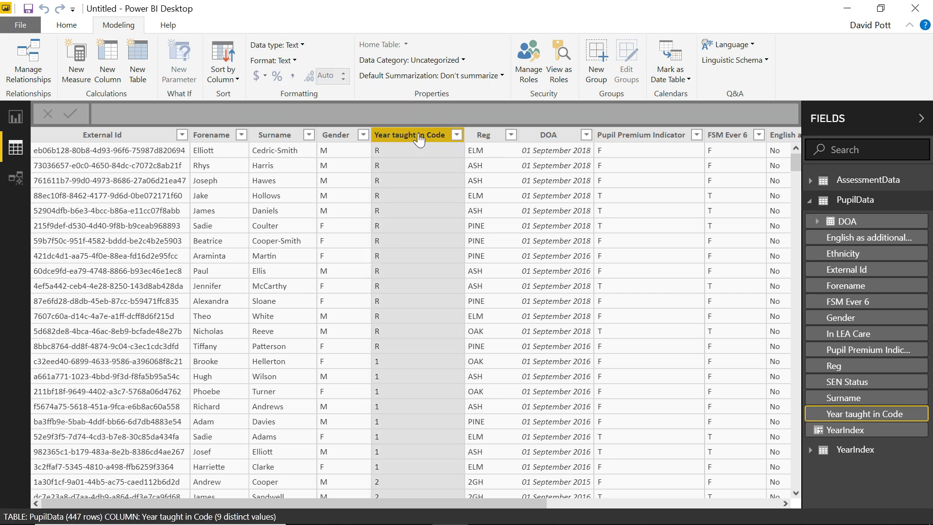
left_click(224, 77)
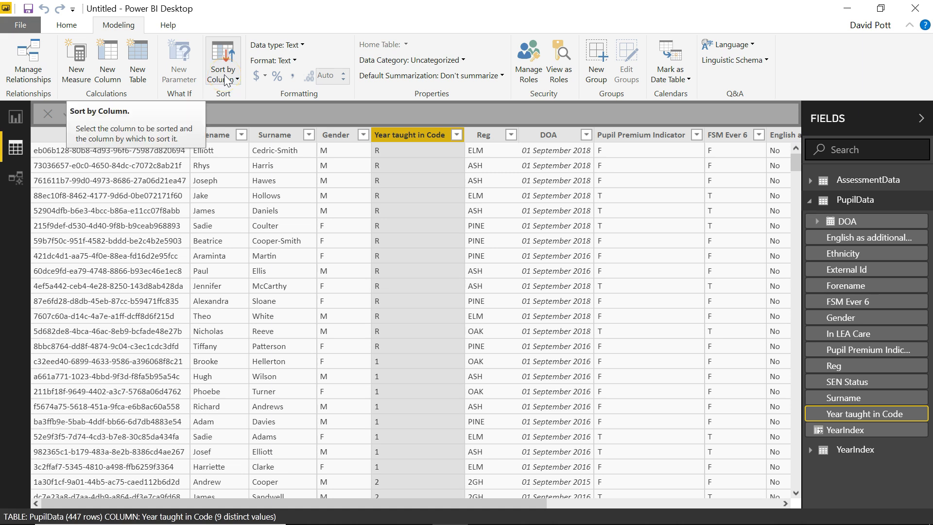
left_click(224, 78)
left_click(227, 77)
left_click(374, 127)
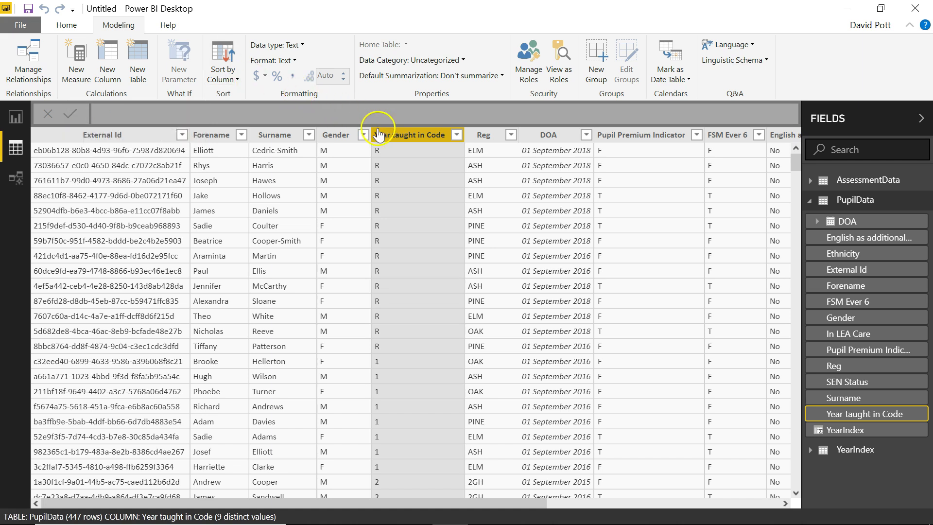
left_click(229, 74)
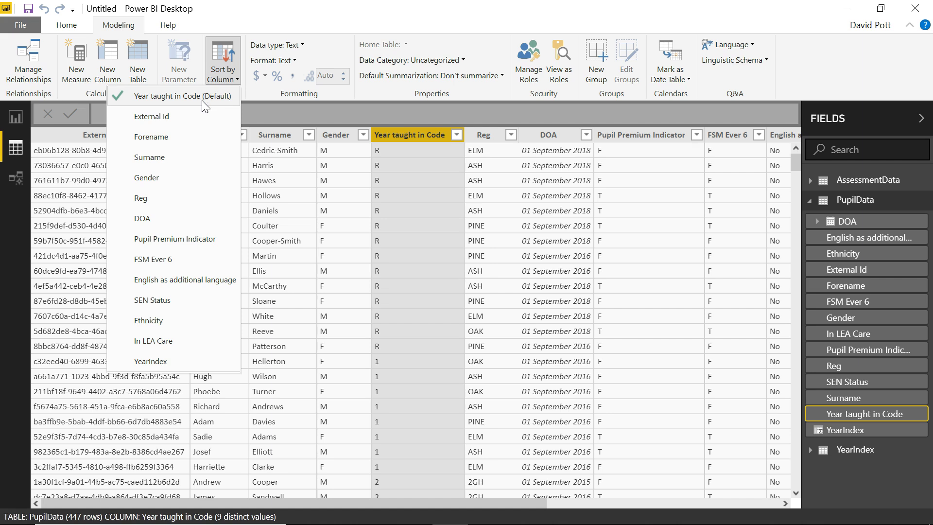
left_click(165, 362)
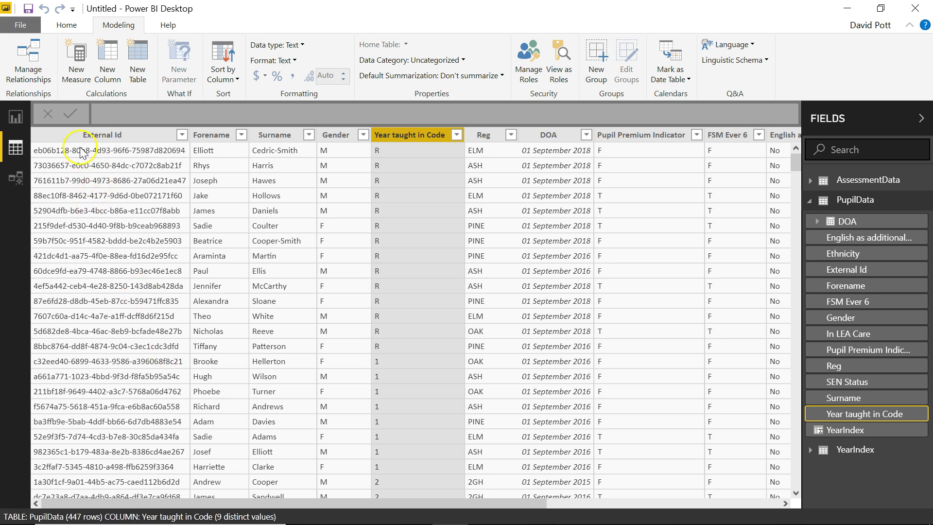
left_click(97, 184)
Back on the report, confirm the chart runs N1, N2, R, 1–6, with N1 at count 8
left_click(16, 118)
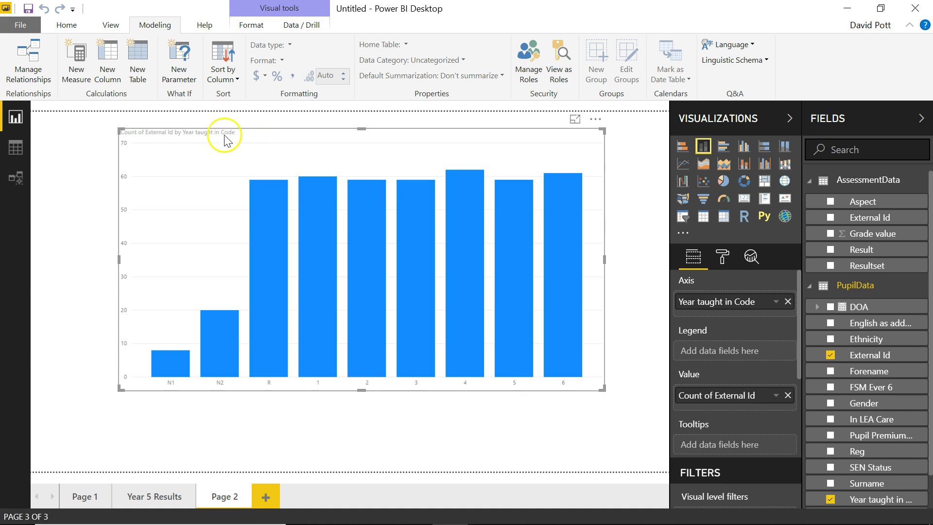
mouse_move(175, 380)
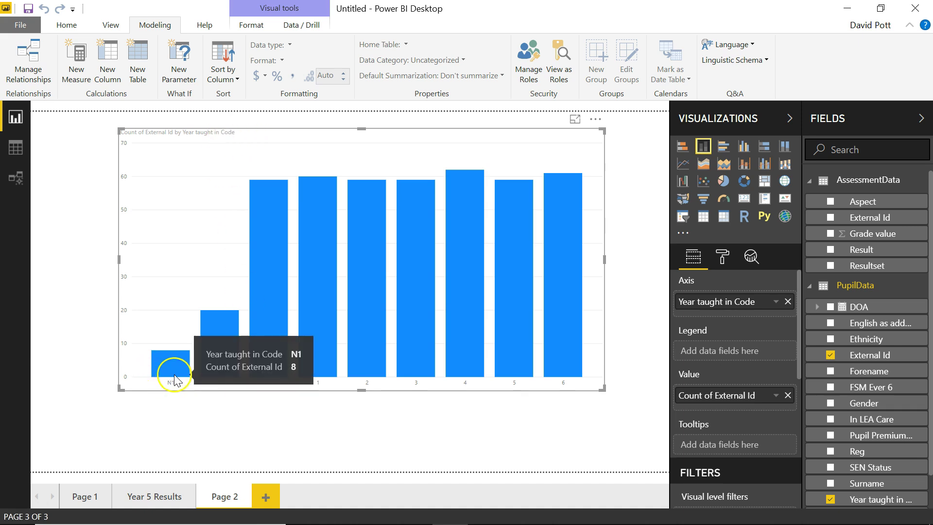